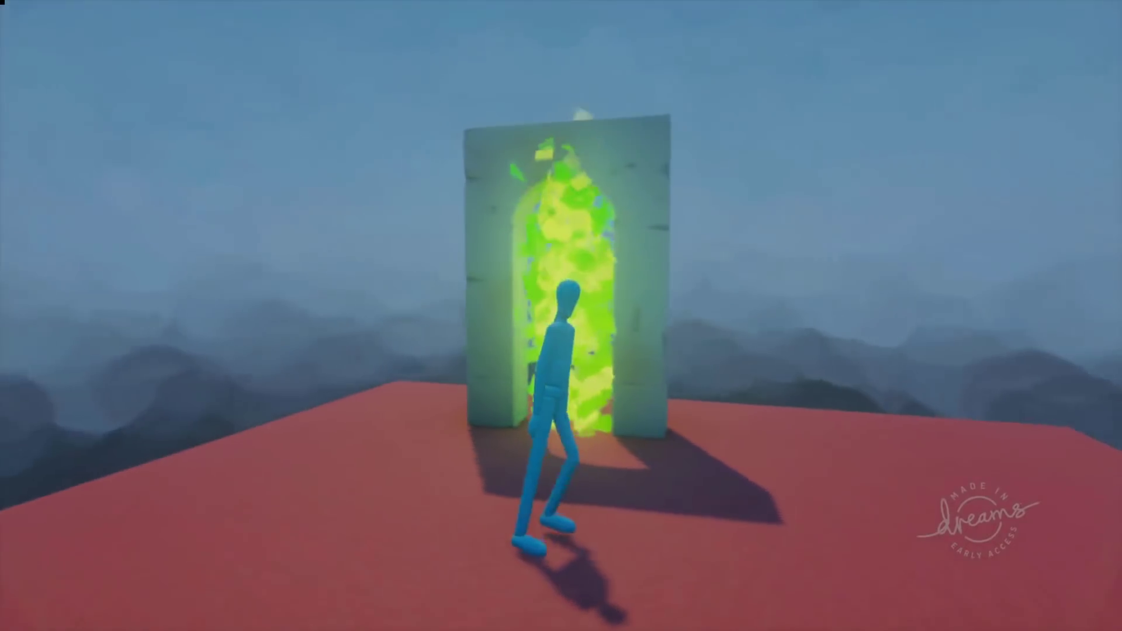
- Leave play mode and open the Teleport scene for editing
key("Escape")
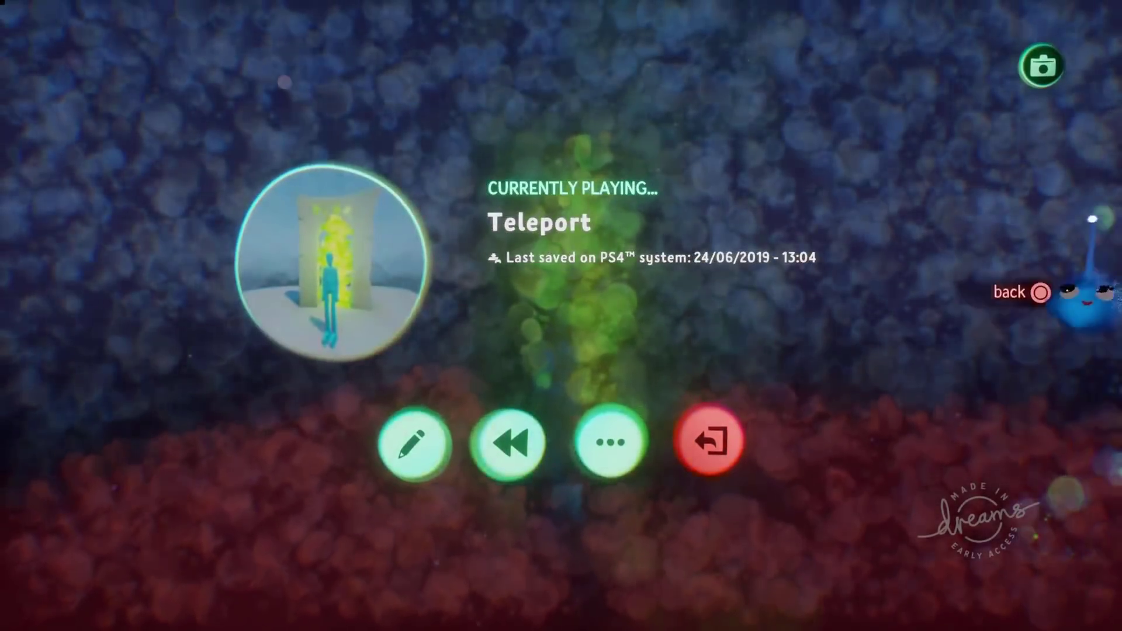
left_click(414, 443)
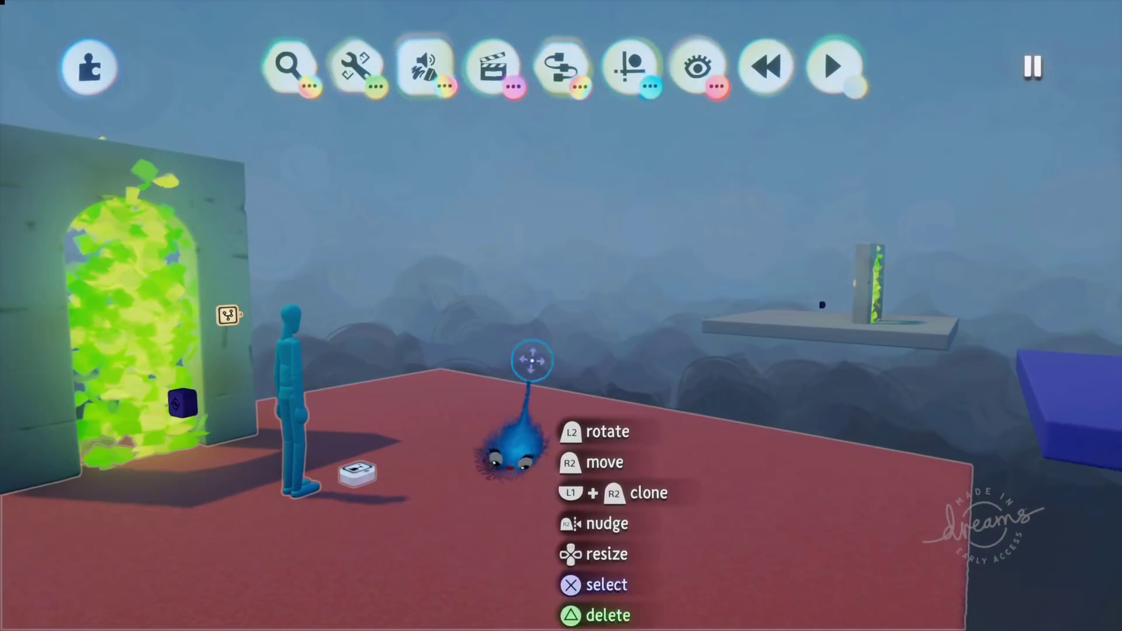
- Find the Stone Archway creation among the Archway results and stamp it upright on the blue platform
middle_click_drag(531, 361, 728, 438)
middle_click_drag(762, 369, 796, 386)
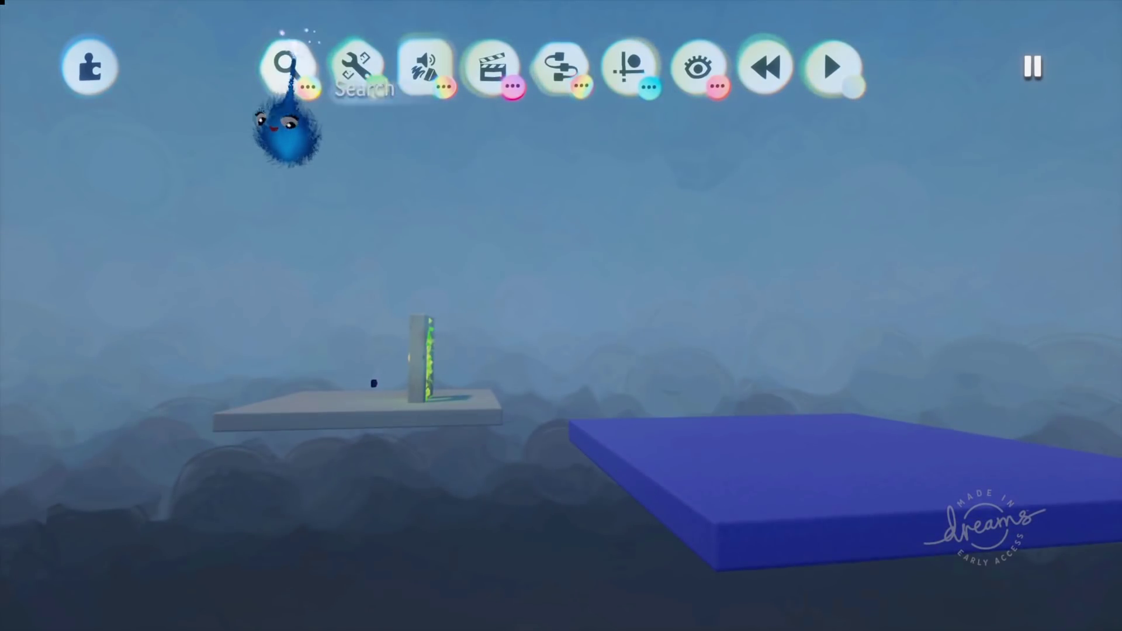
left_click(289, 64)
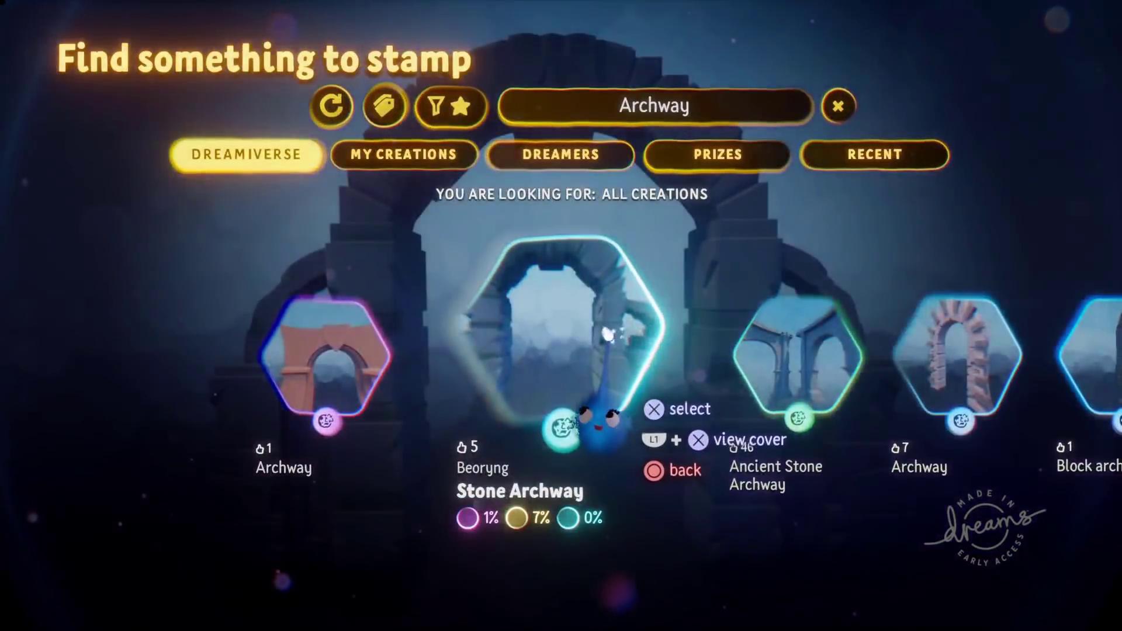
left_click(601, 413)
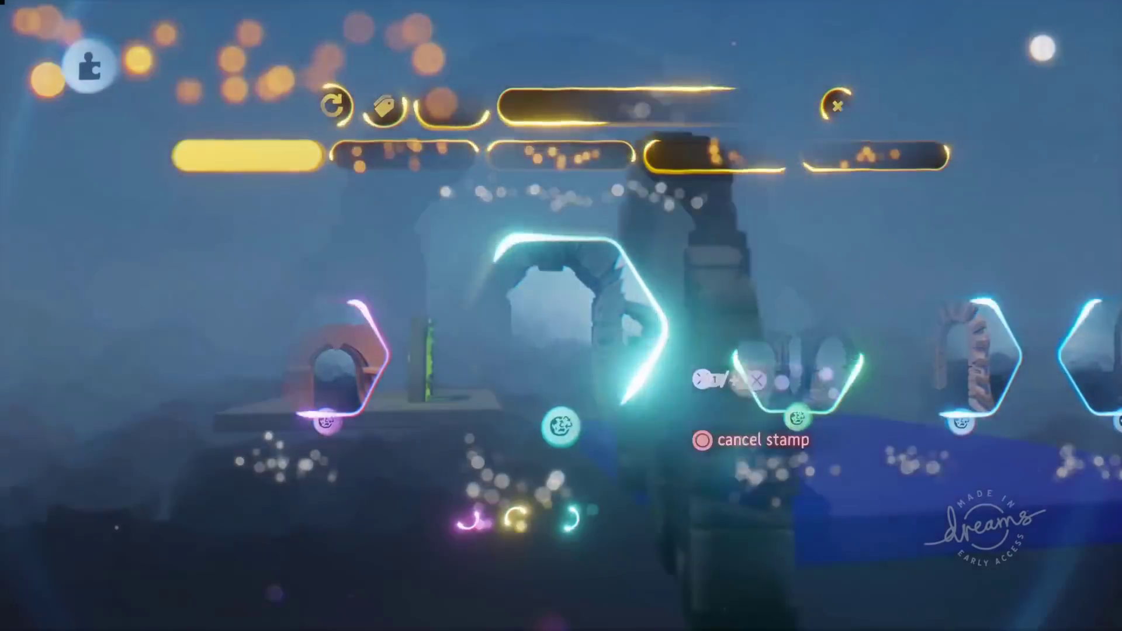
middle_click_drag(741, 421, 654, 422)
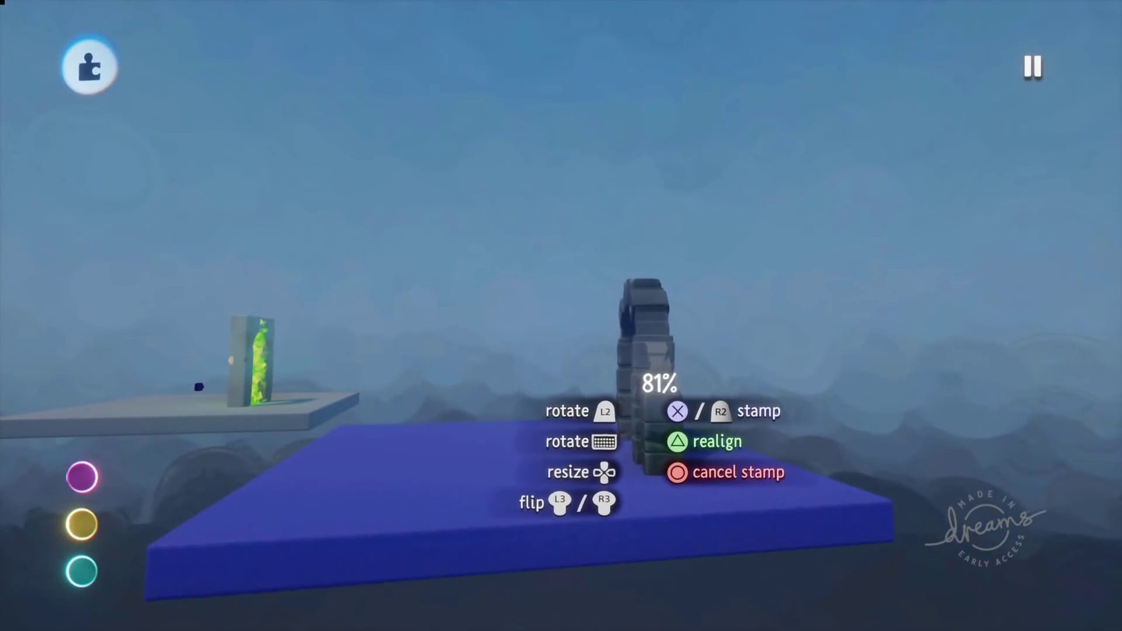
left_click(639, 417)
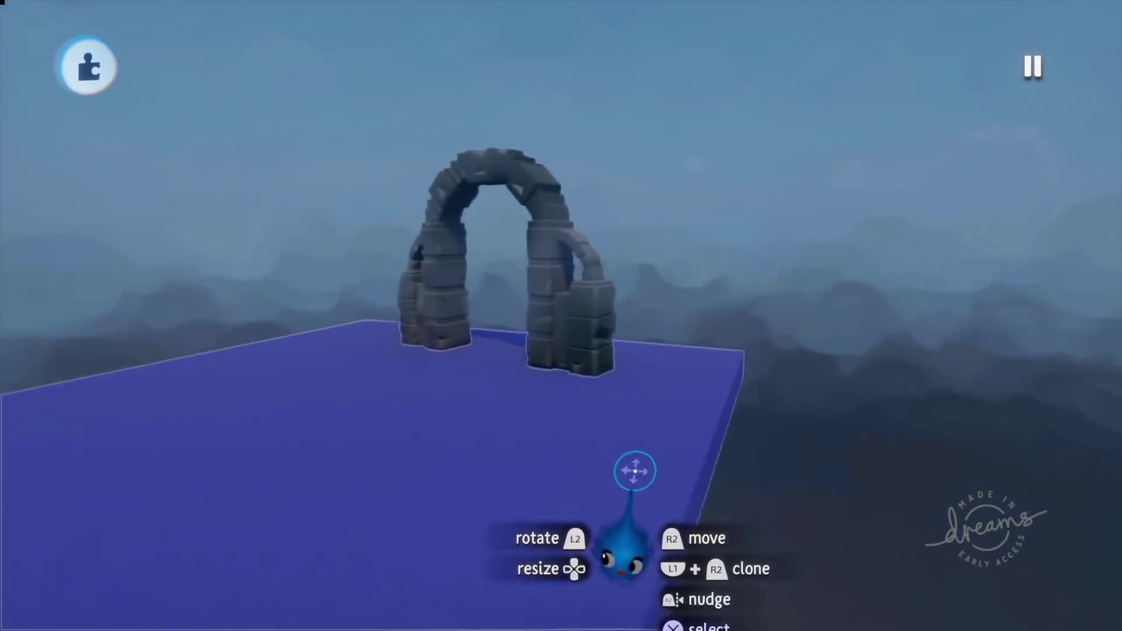
left_click_drag(608, 363, 606, 380)
- Place a Tag gadget on the blue platform just in front of the Stone Archway
mouse_move(606, 380)
middle_mouse_down()
mouse_move(639, 441)
mouse_move(734, 516)
mouse_move(811, 528)
mouse_move(810, 517)
middle_mouse_up()
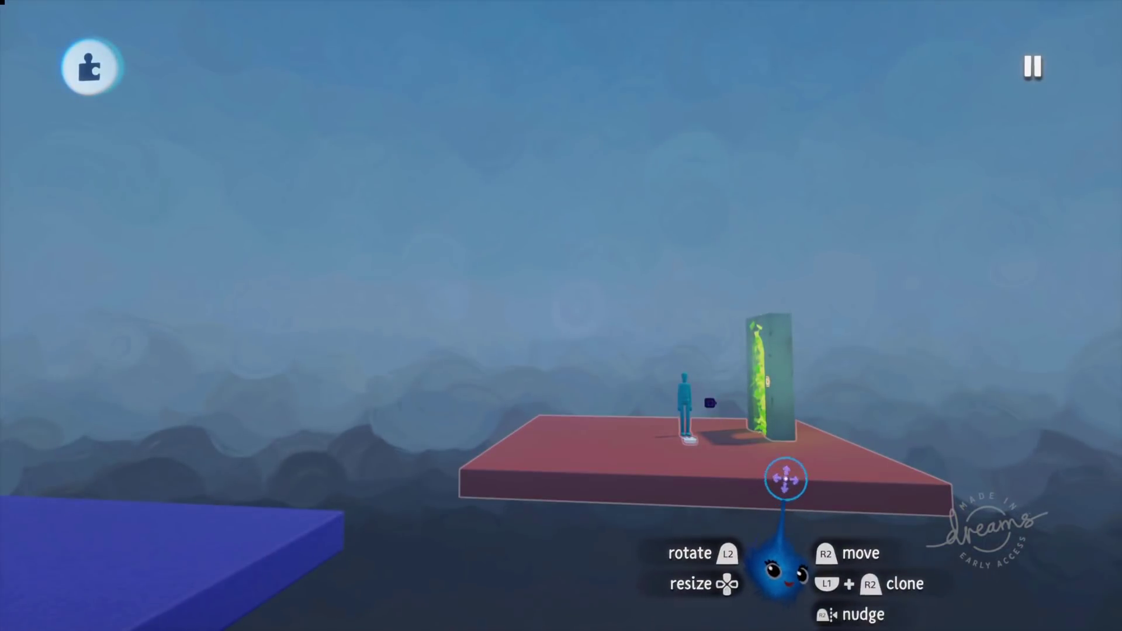
mouse_move(774, 445)
middle_mouse_down()
mouse_move(772, 466)
mouse_move(785, 449)
middle_mouse_up()
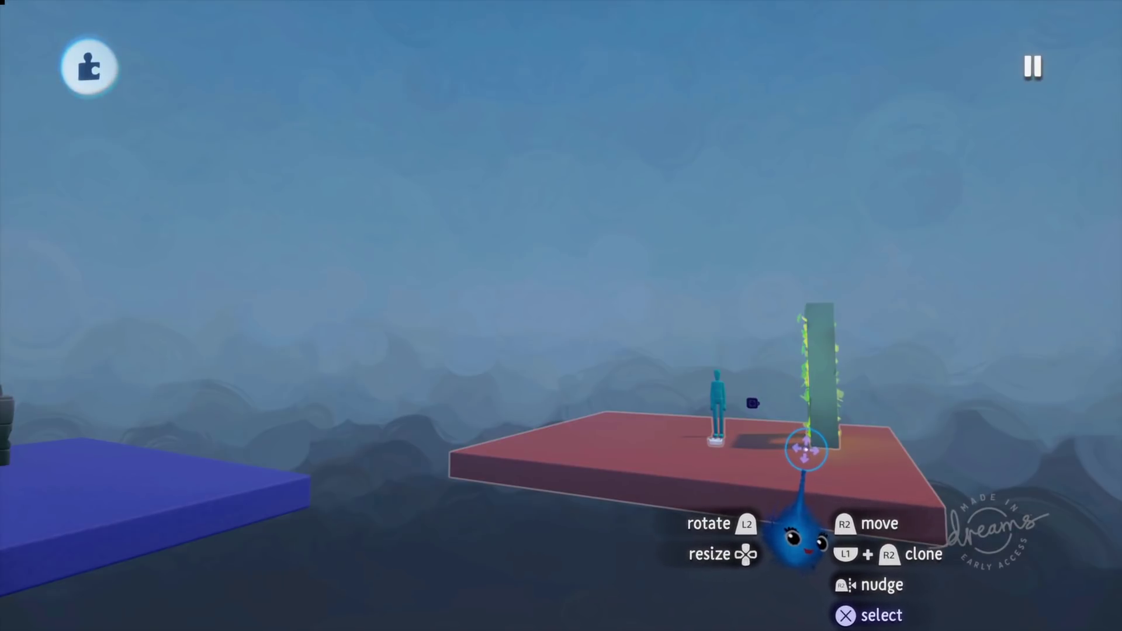
middle_click_drag(814, 446, 825, 393)
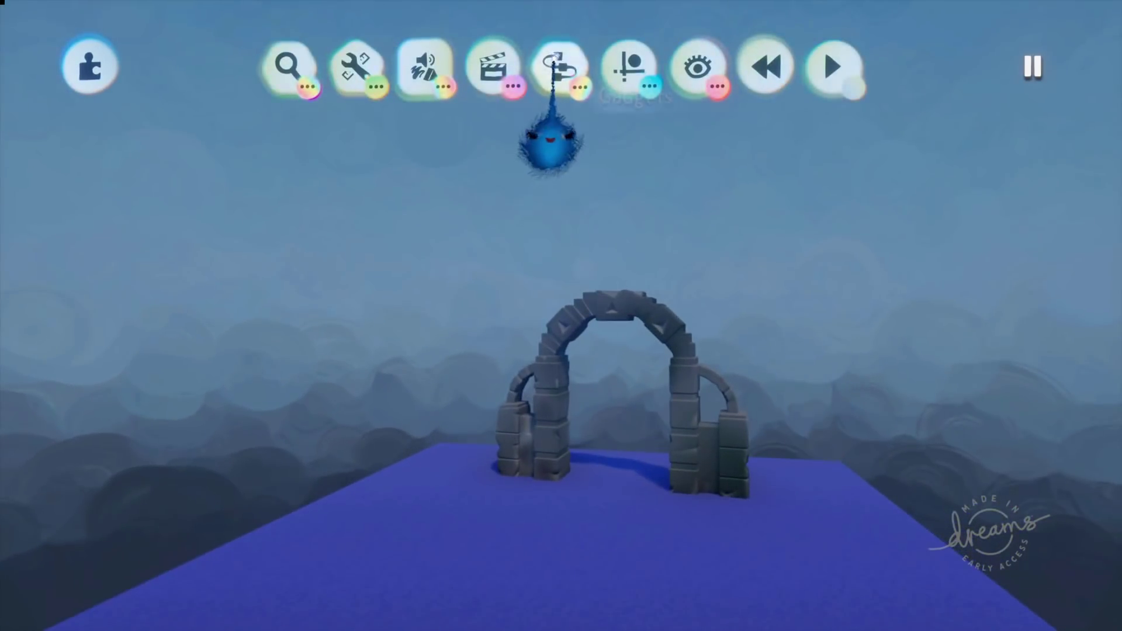
left_click(559, 68)
left_click(48, 137)
left_click(103, 138)
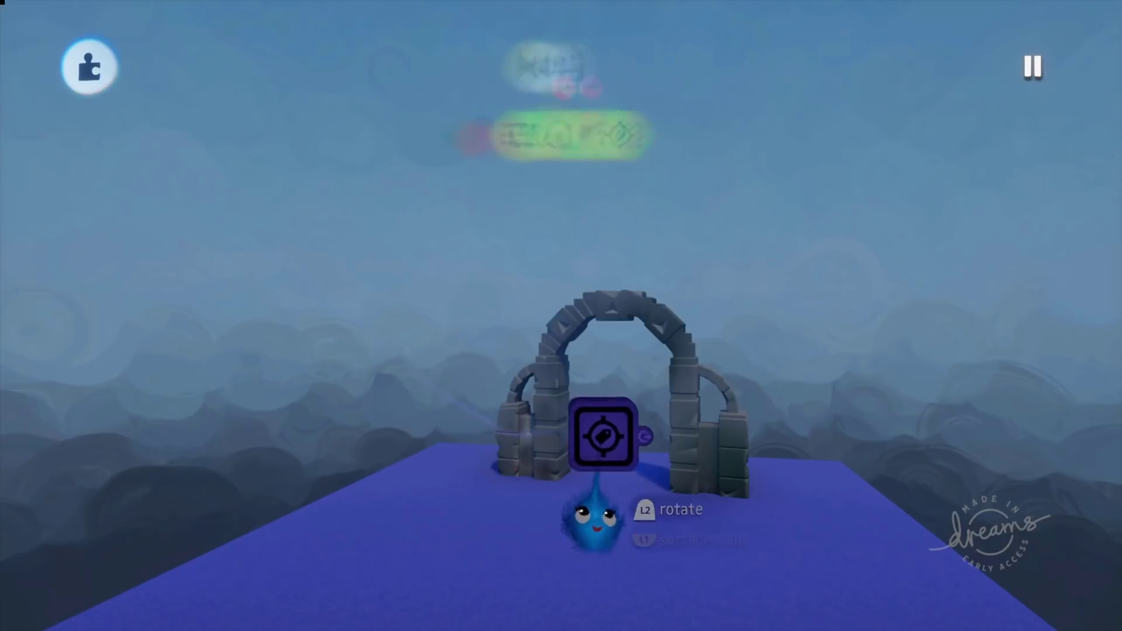
left_click(613, 475)
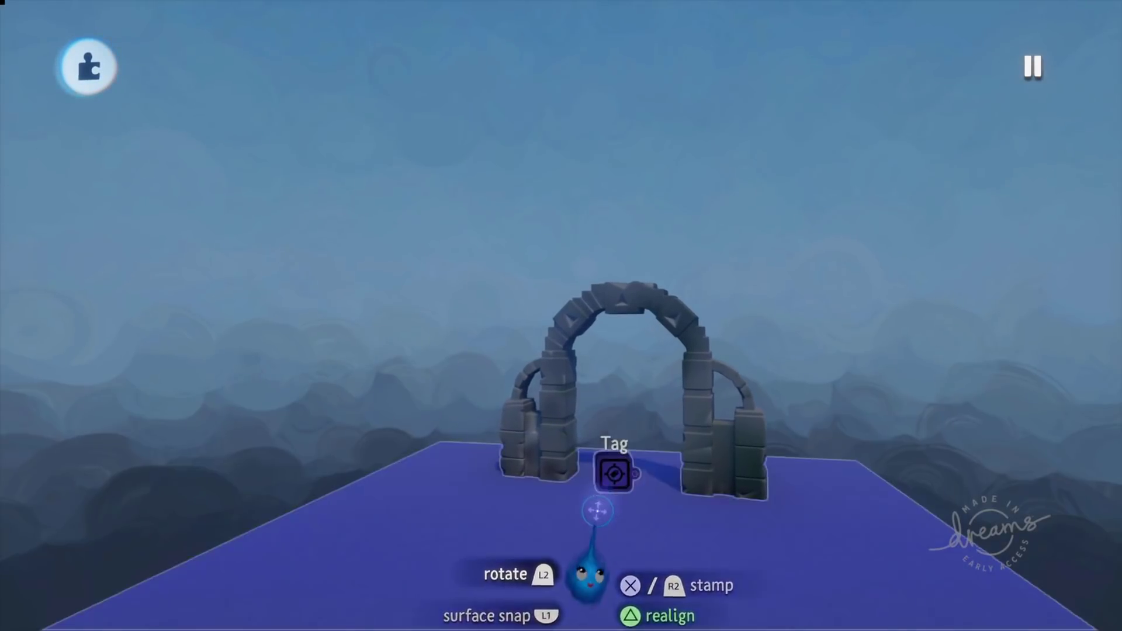
left_click_drag(667, 459, 648, 381)
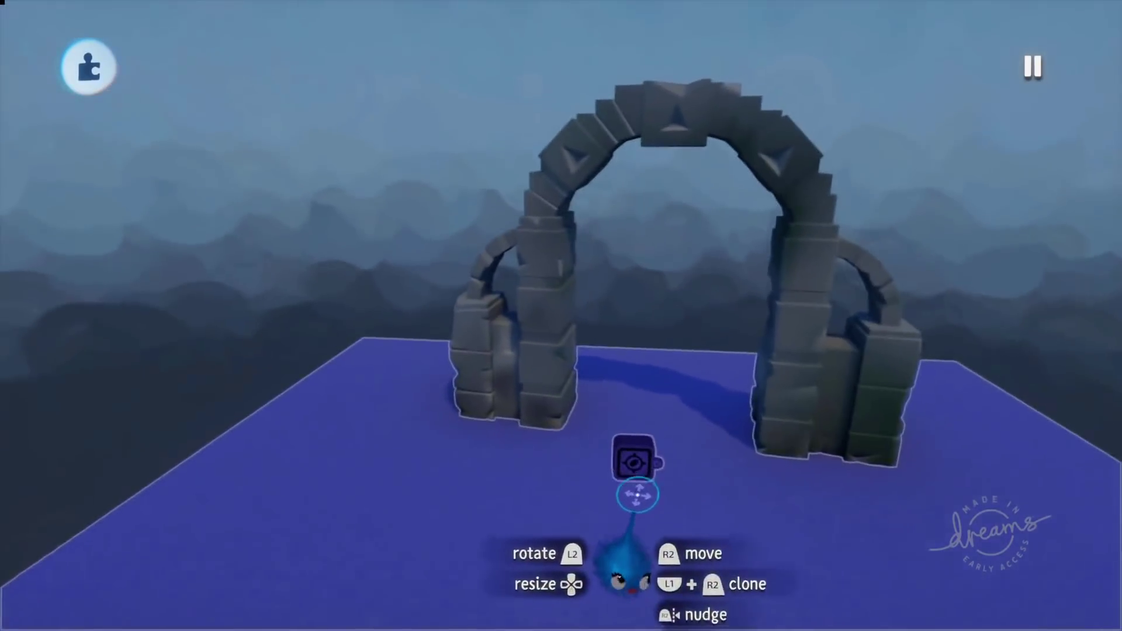
left_click_drag(635, 460, 667, 453)
- Rename the tag in front of the Stone Archway to Portal3
middle_click_drag(668, 453, 640, 533)
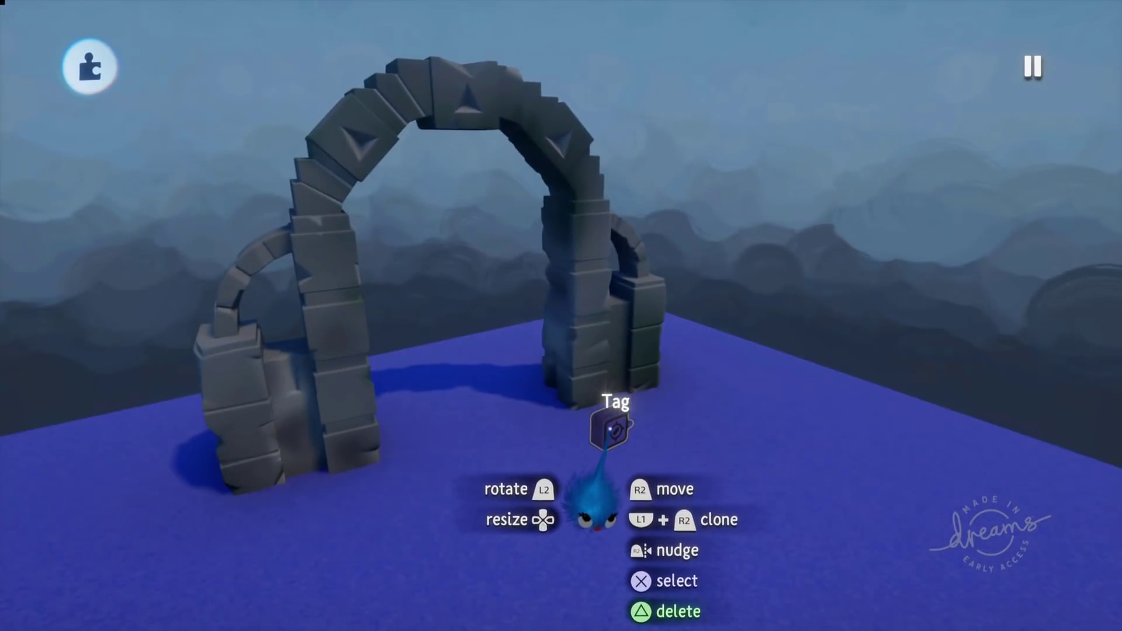
left_click(611, 433)
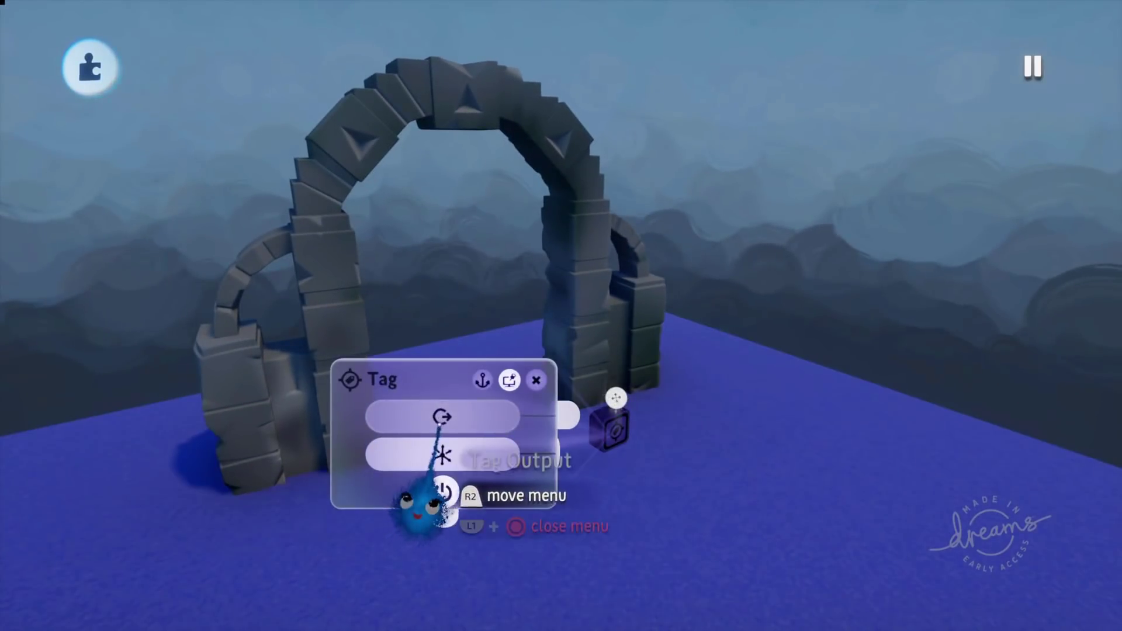
left_click(383, 380)
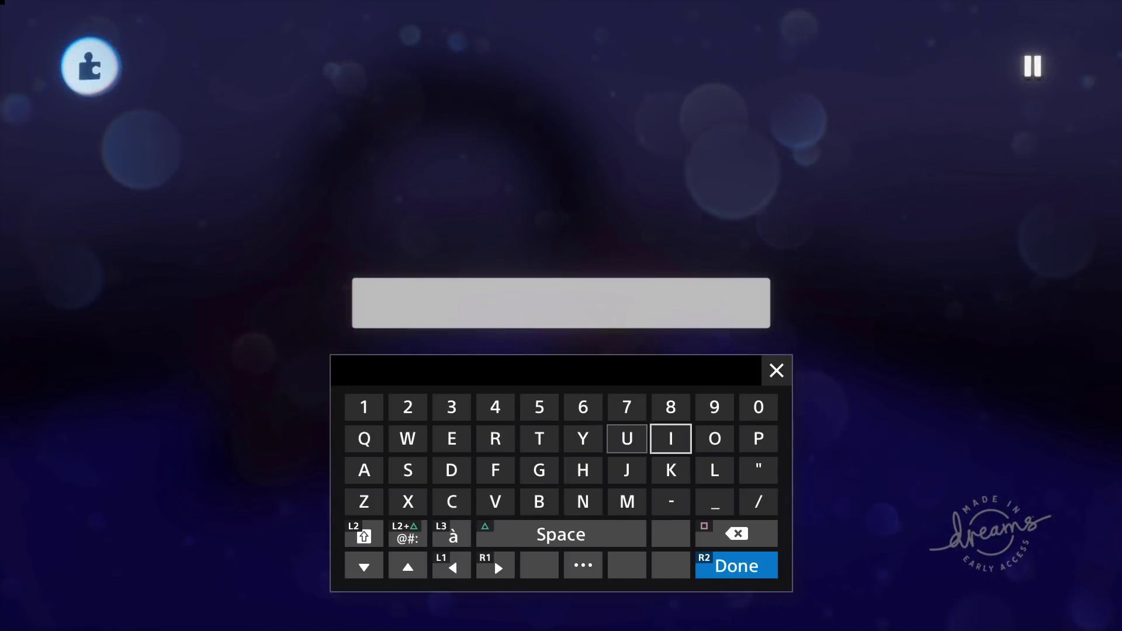
type("Portal3")
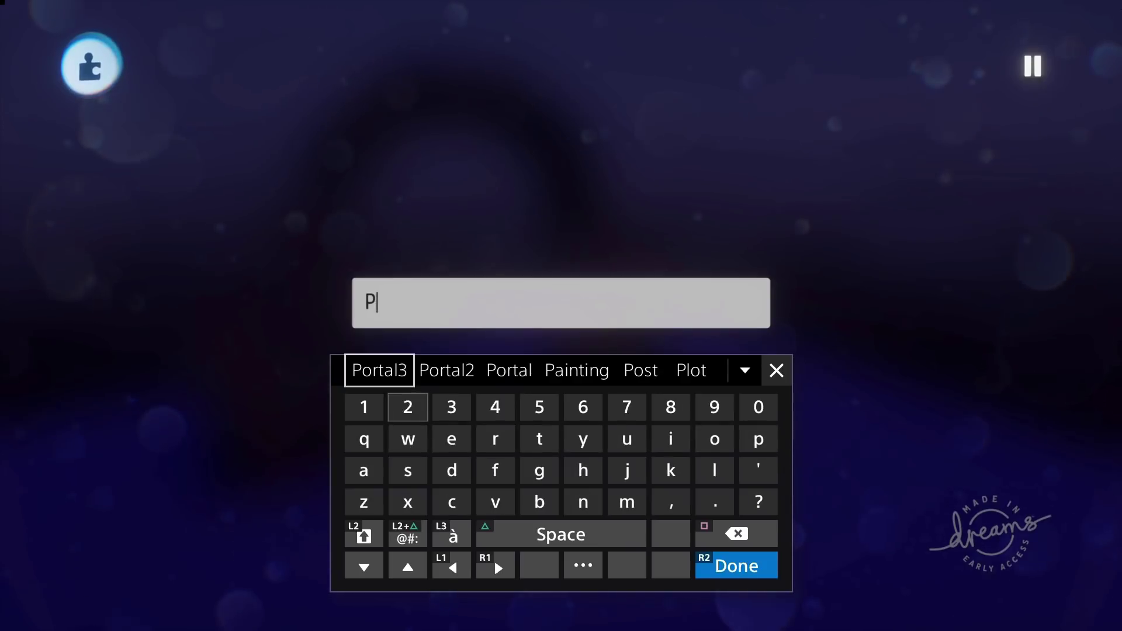
key("Return")
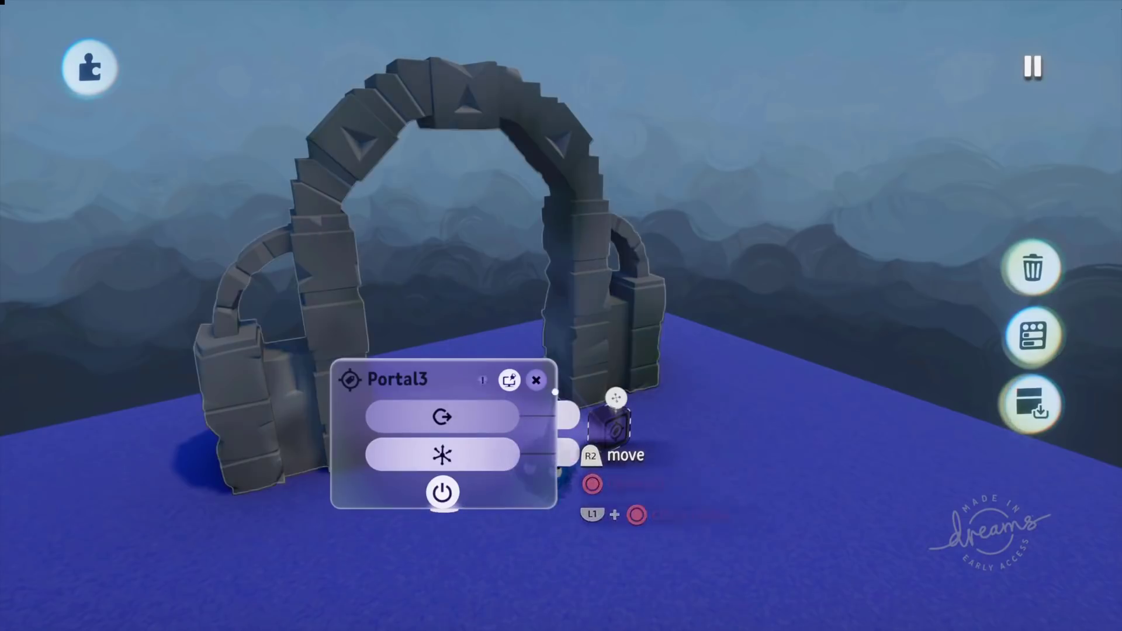
left_click(536, 380)
mouse_move(601, 426)
middle_mouse_down()
mouse_move(596, 456)
mouse_move(614, 431)
middle_mouse_up()
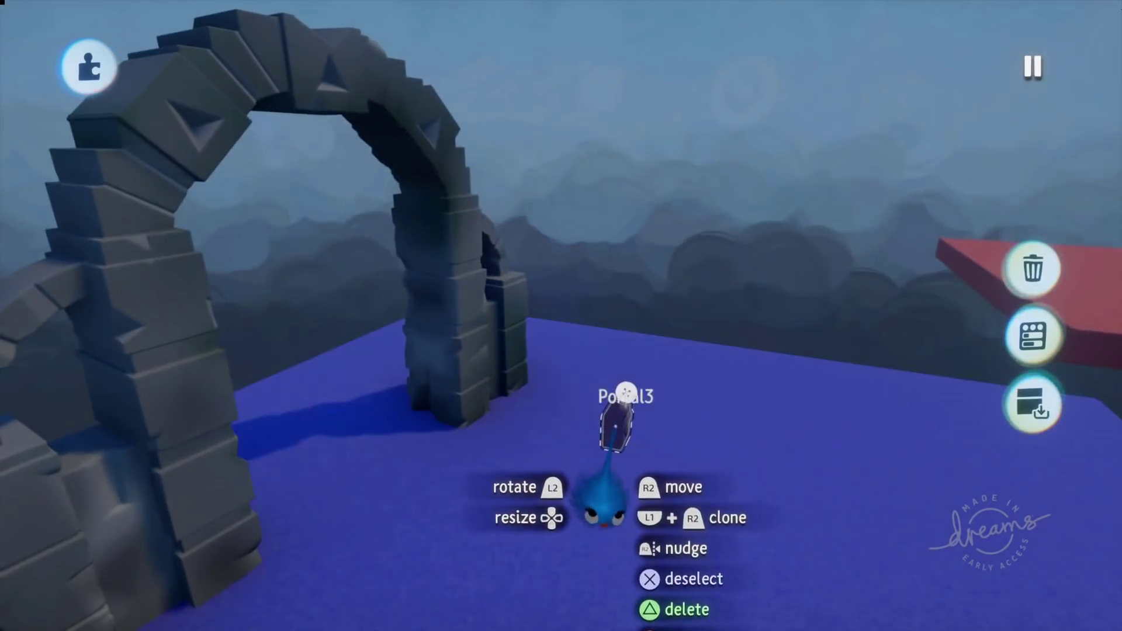
left_click(619, 418)
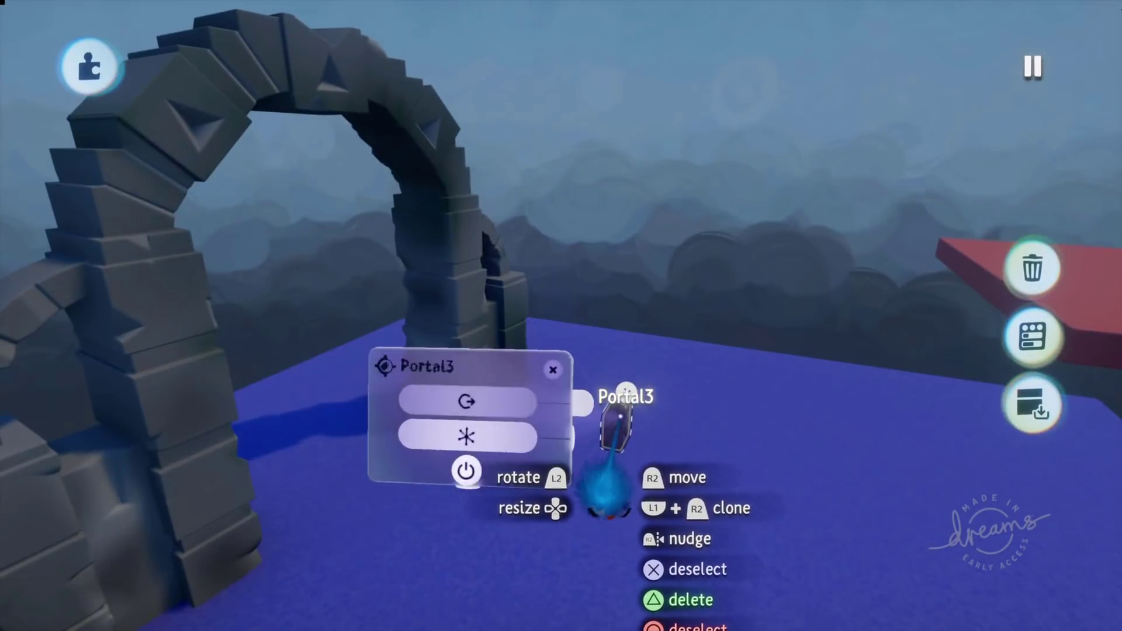
left_click(550, 367)
- In the grey platform portal's microchip, change the Teleporter's target to the tag at the Stone Archway
middle_click_drag(623, 450, 644, 441)
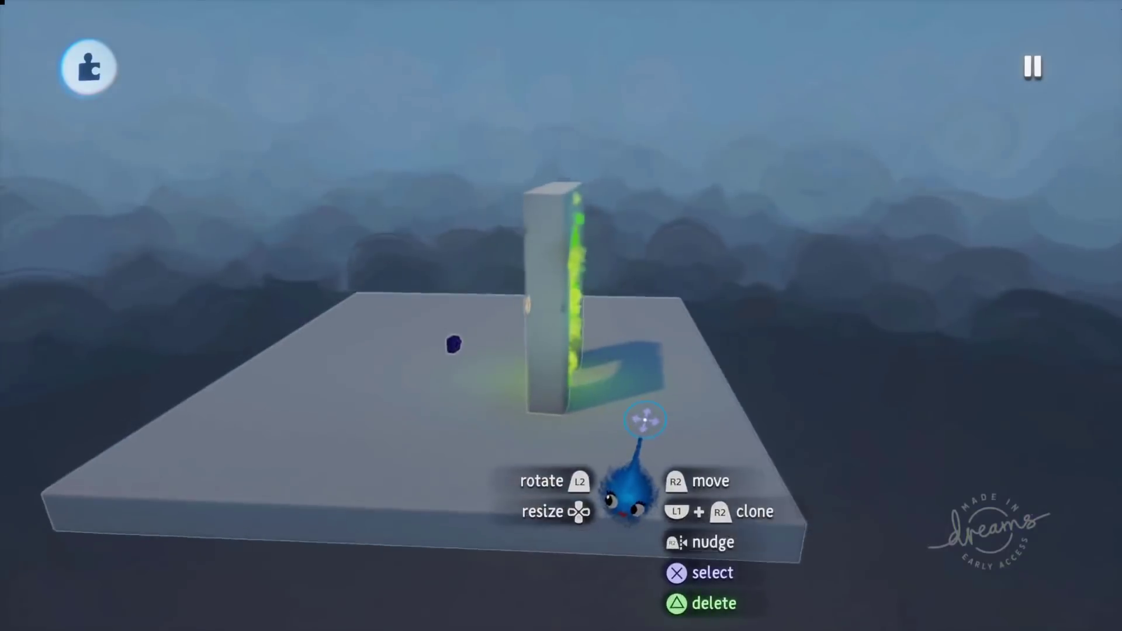
middle_click_drag(645, 420, 560, 391)
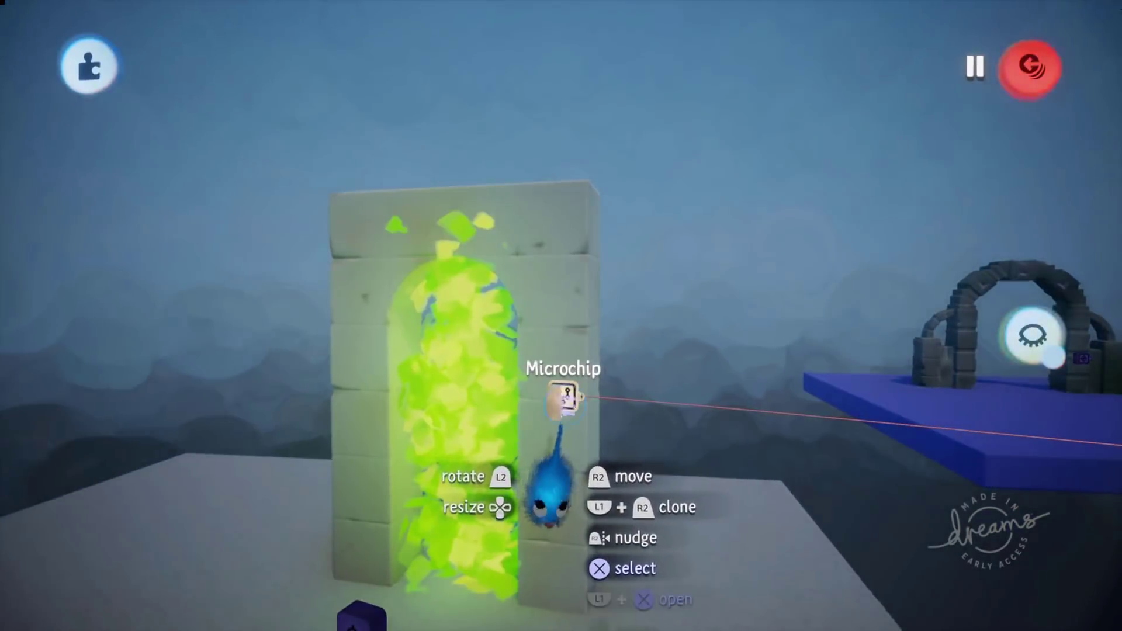
left_click(562, 396)
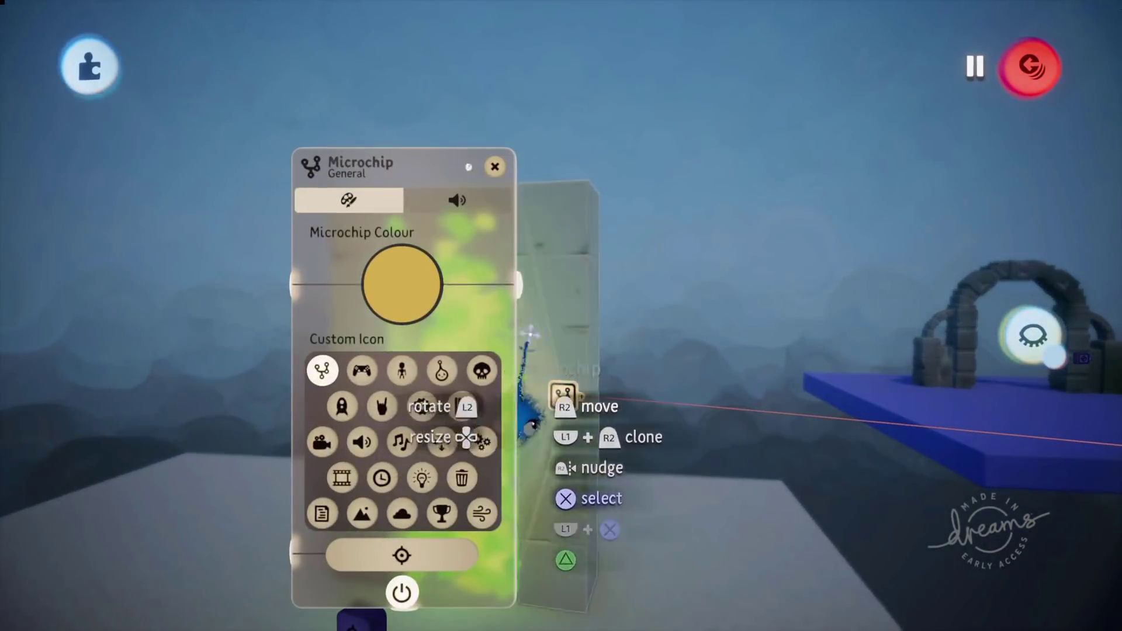
left_click(495, 166)
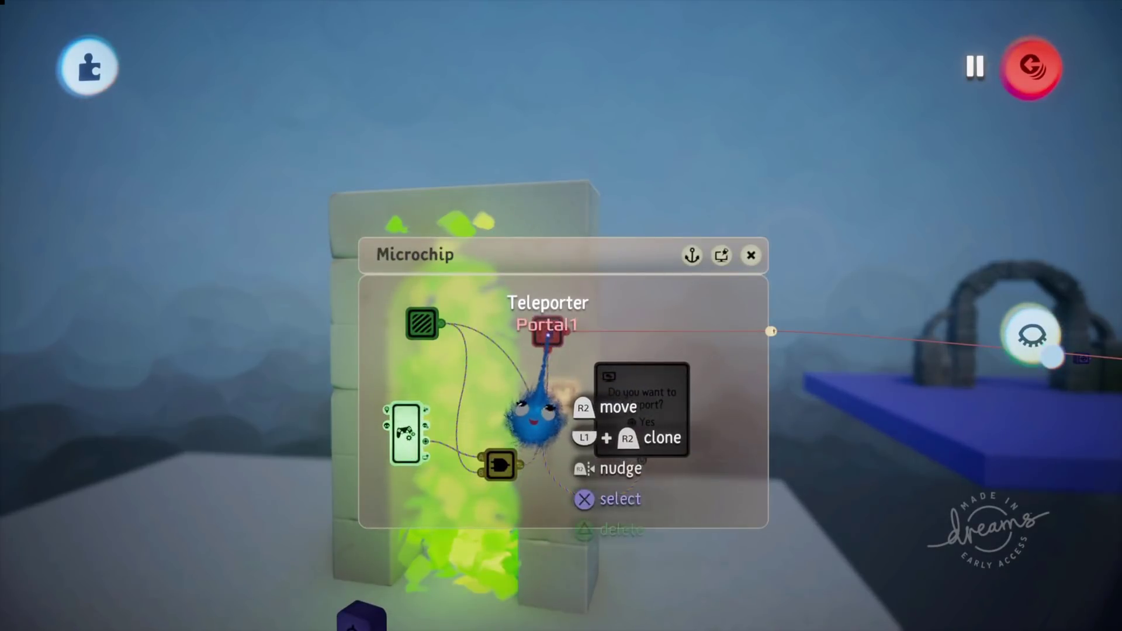
left_click(548, 336)
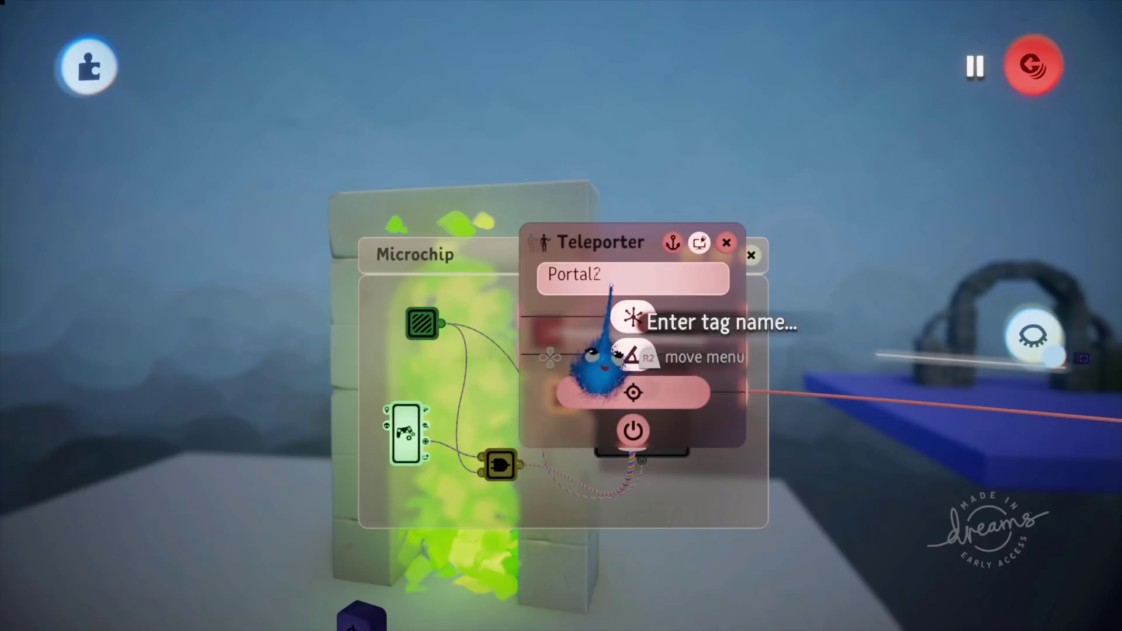
key("Right")
left_click(726, 242)
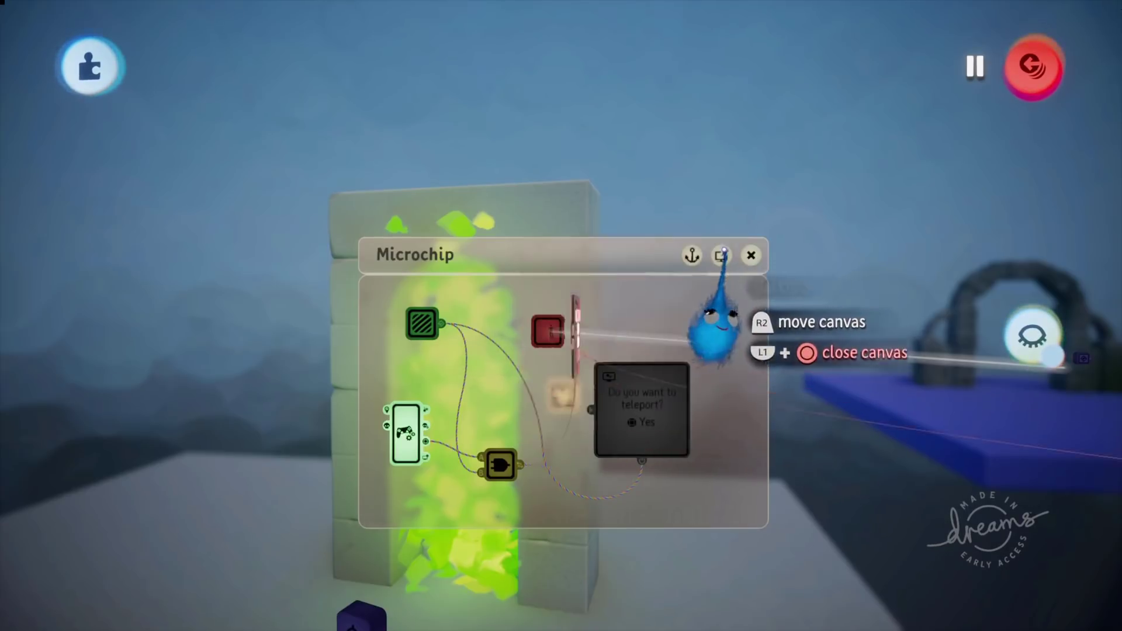
left_click(751, 255)
- Create a new painting and outline and fill the Stone Archway's opening with bright lime-green strokes
middle_click_drag(711, 387, 694, 515)
key("Escape")
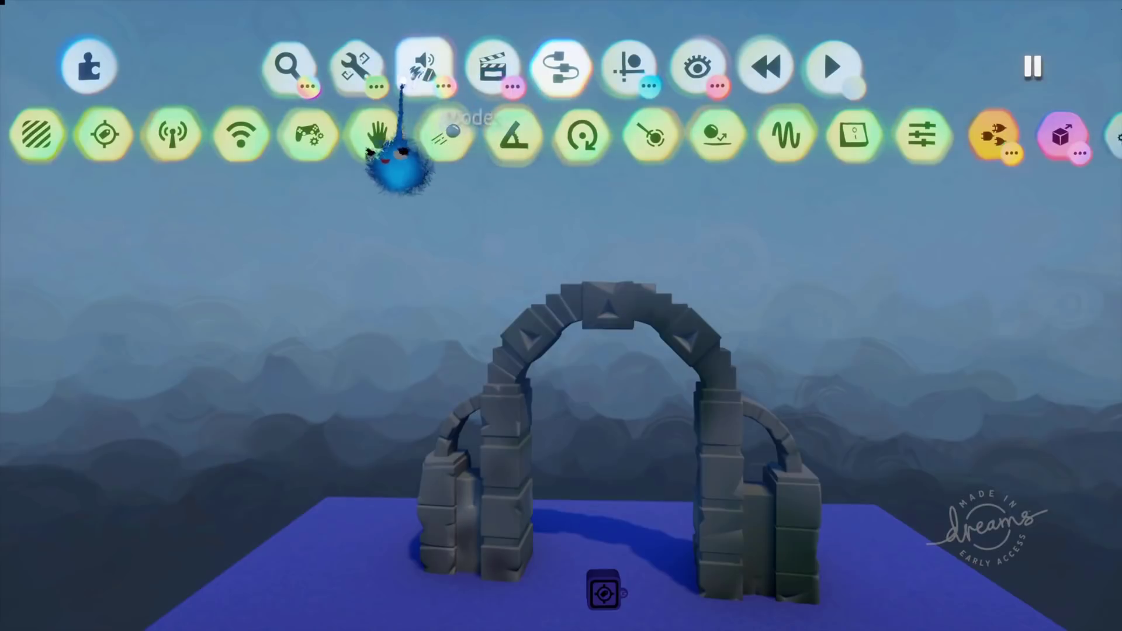
left_click(425, 64)
left_click(363, 143)
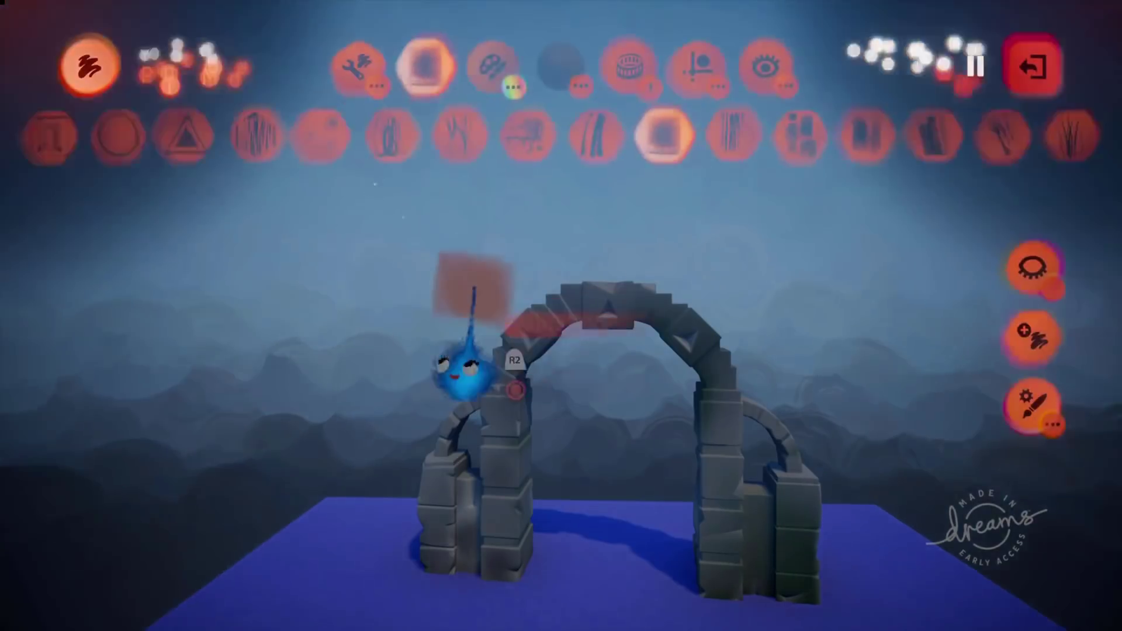
left_click(497, 82)
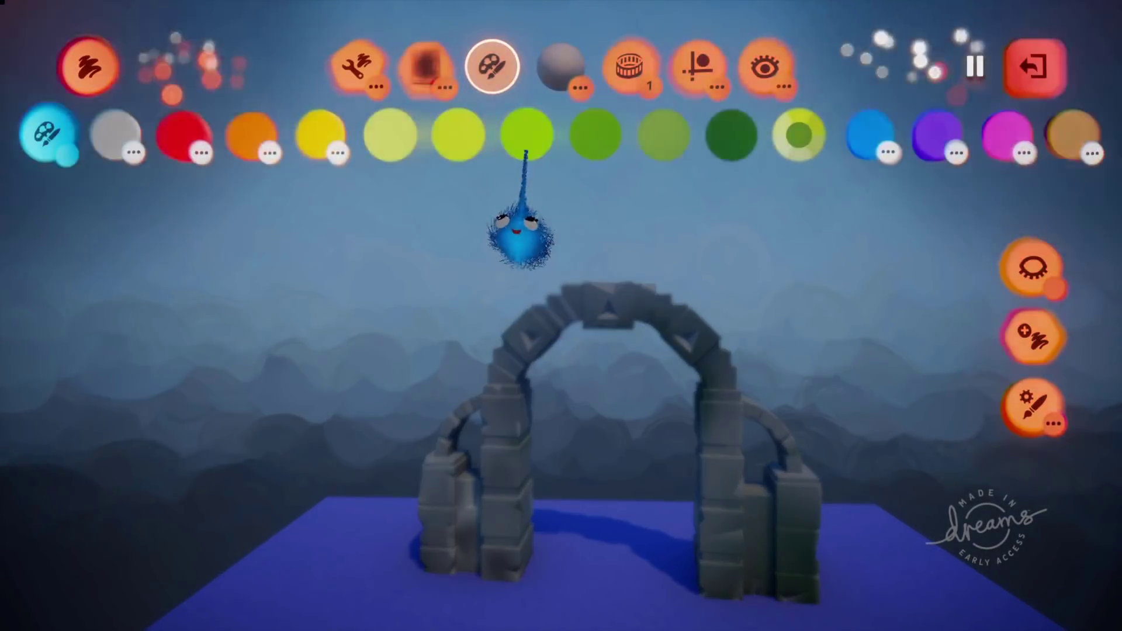
left_click(526, 134)
left_click(543, 560)
scroll(548, 584, "up", 4)
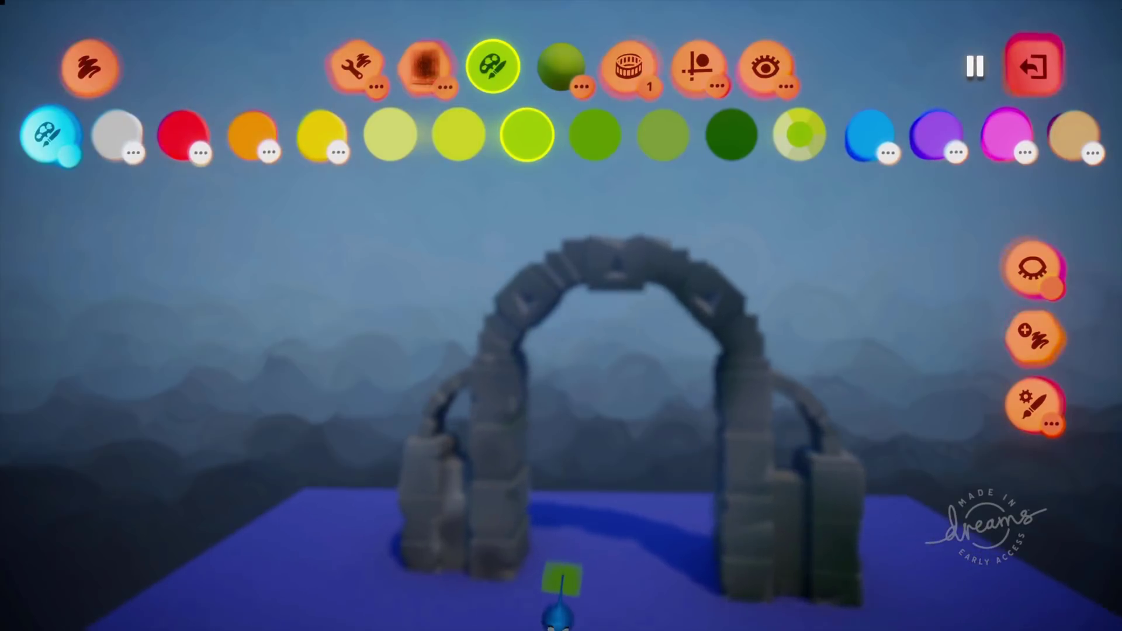
mouse_move(556, 558)
left_mouse_down()
mouse_move(573, 296)
mouse_move(642, 228)
mouse_move(715, 281)
mouse_move(736, 402)
mouse_move(732, 590)
left_mouse_up()
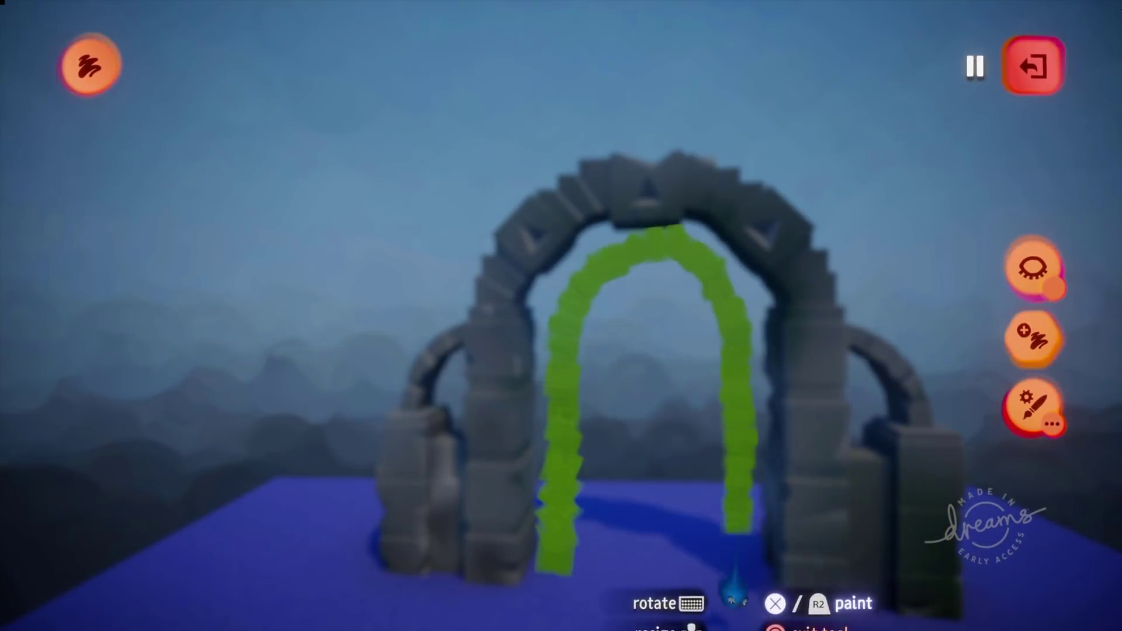
mouse_move(613, 570)
left_mouse_down()
mouse_move(664, 528)
mouse_move(647, 478)
mouse_move(585, 439)
mouse_move(725, 353)
left_mouse_up()
mouse_move(729, 316)
left_mouse_down()
mouse_move(574, 311)
mouse_move(677, 283)
left_mouse_up()
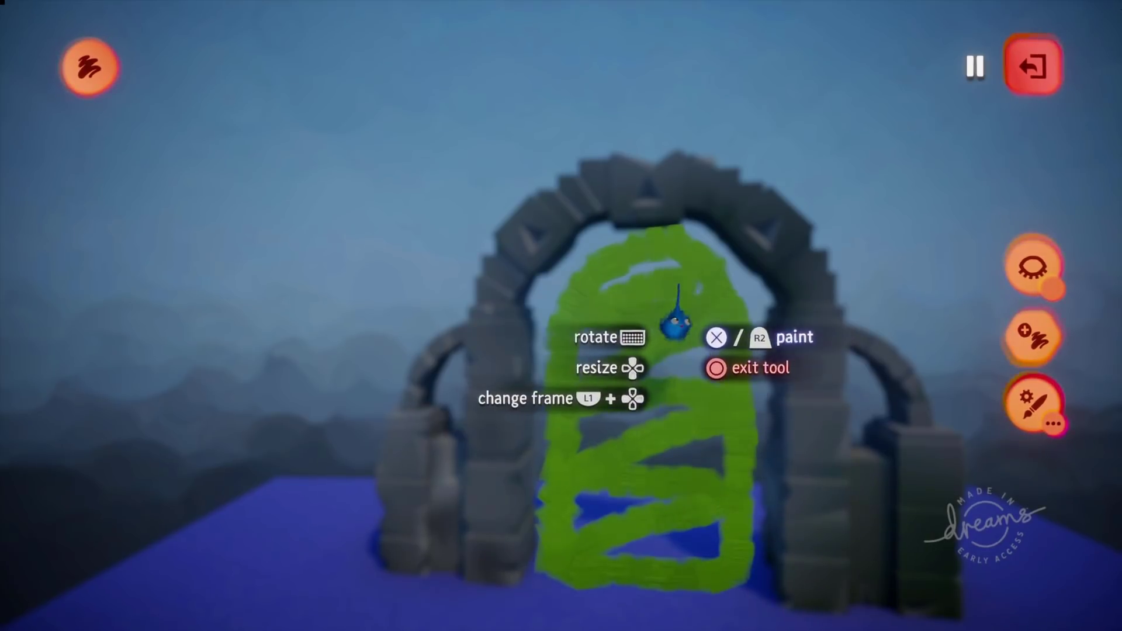
- Paint pale yellow-green strokes over the green fill in the archway and finish the painting
left_click(390, 136)
mouse_move(623, 325)
left_mouse_down()
mouse_move(633, 370)
mouse_move(684, 395)
mouse_move(594, 462)
mouse_move(712, 497)
mouse_move(581, 541)
mouse_move(708, 571)
mouse_move(589, 608)
left_mouse_up()
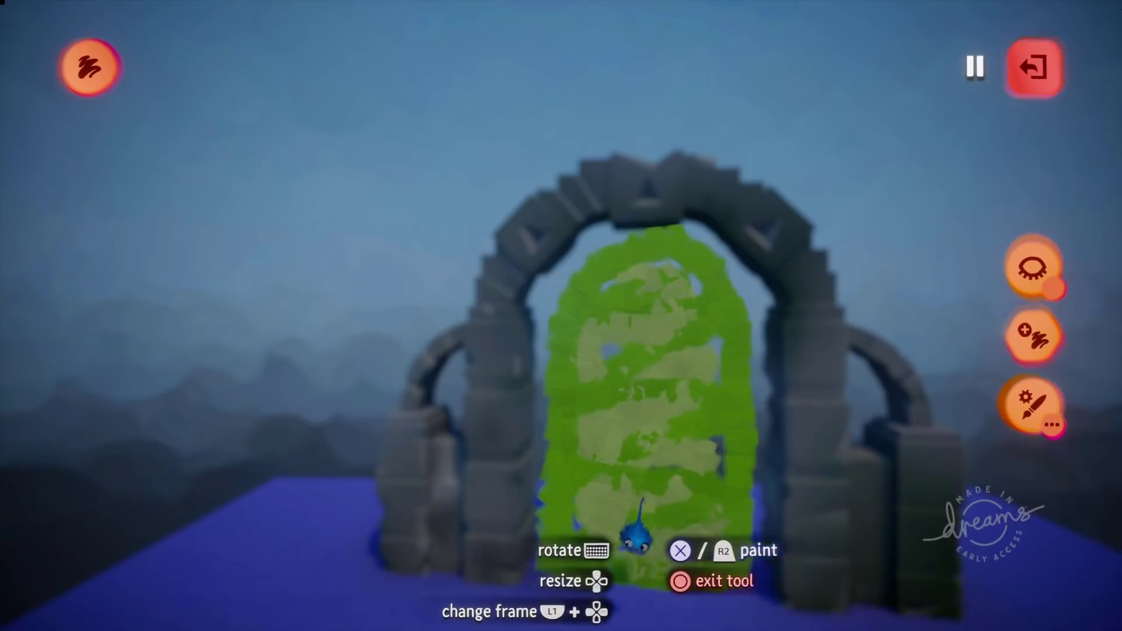
key("Escape")
- Set the archway painting's bubbles-icon effect to 41%, Flow to 37.5%, heart-icon effect to 31.5% and glow to 15%
right_click(654, 488)
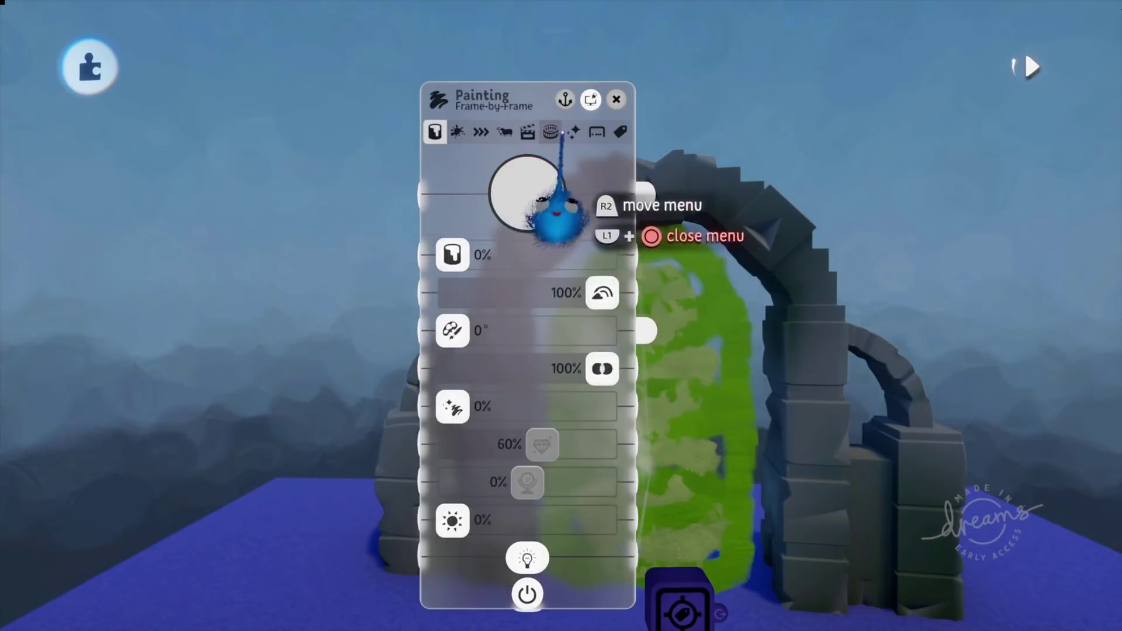
left_click(572, 132)
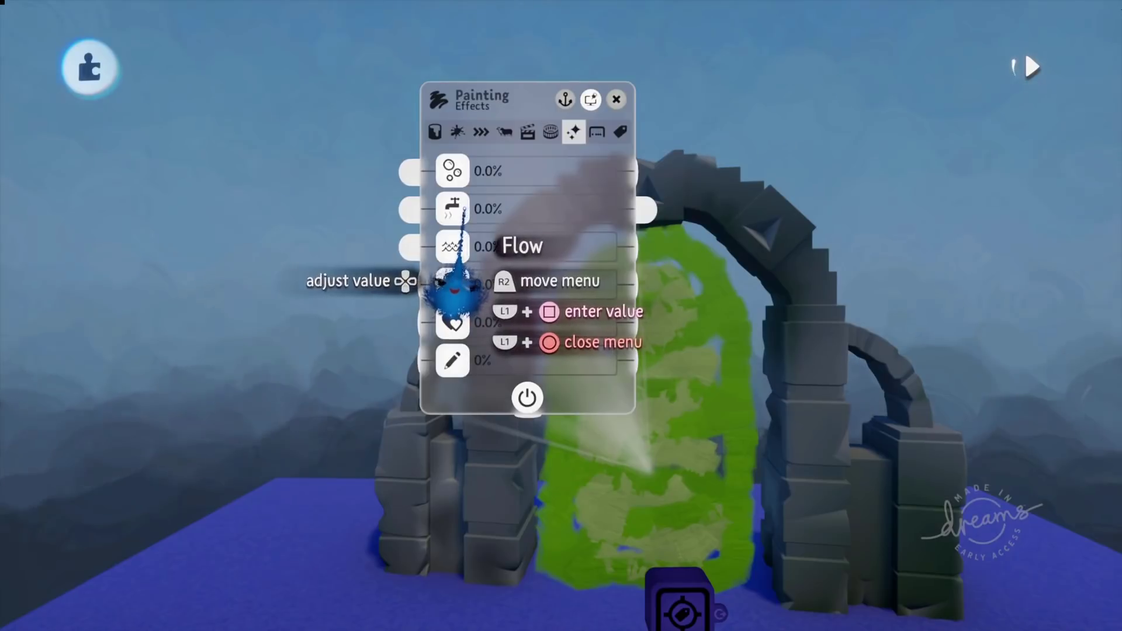
left_click_drag(453, 172, 507, 171)
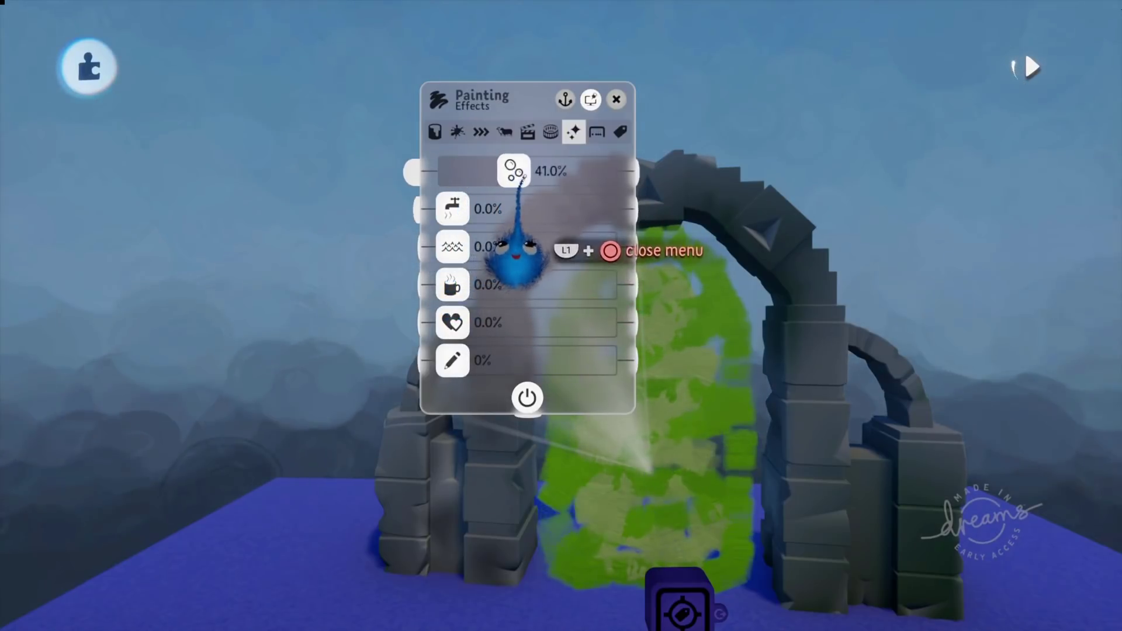
left_click_drag(453, 209, 508, 209)
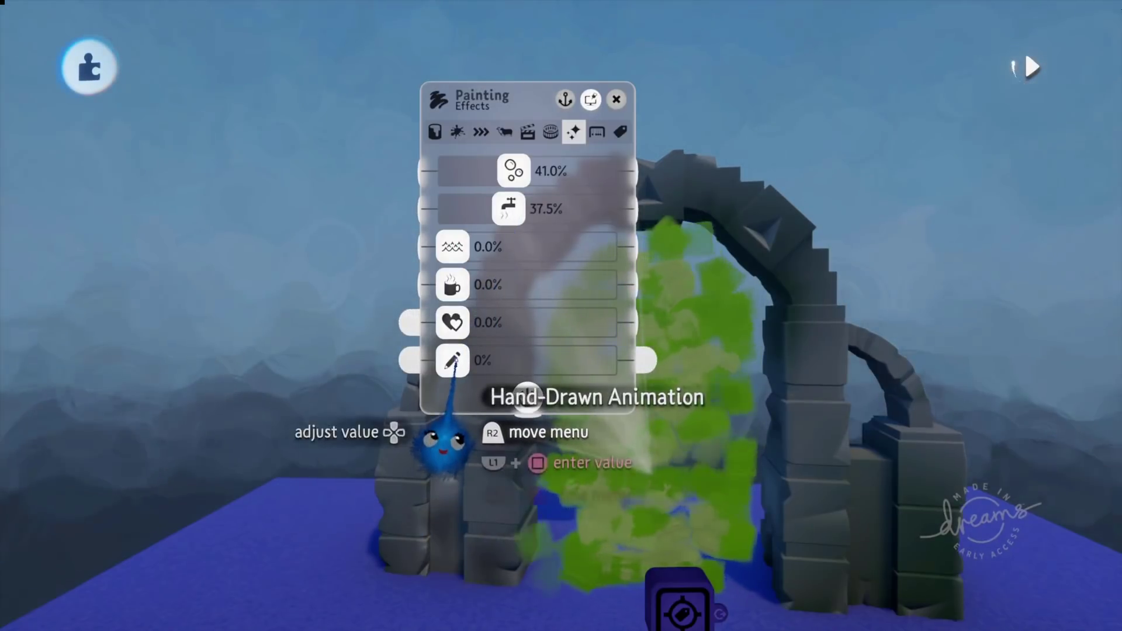
left_click_drag(455, 323, 502, 322)
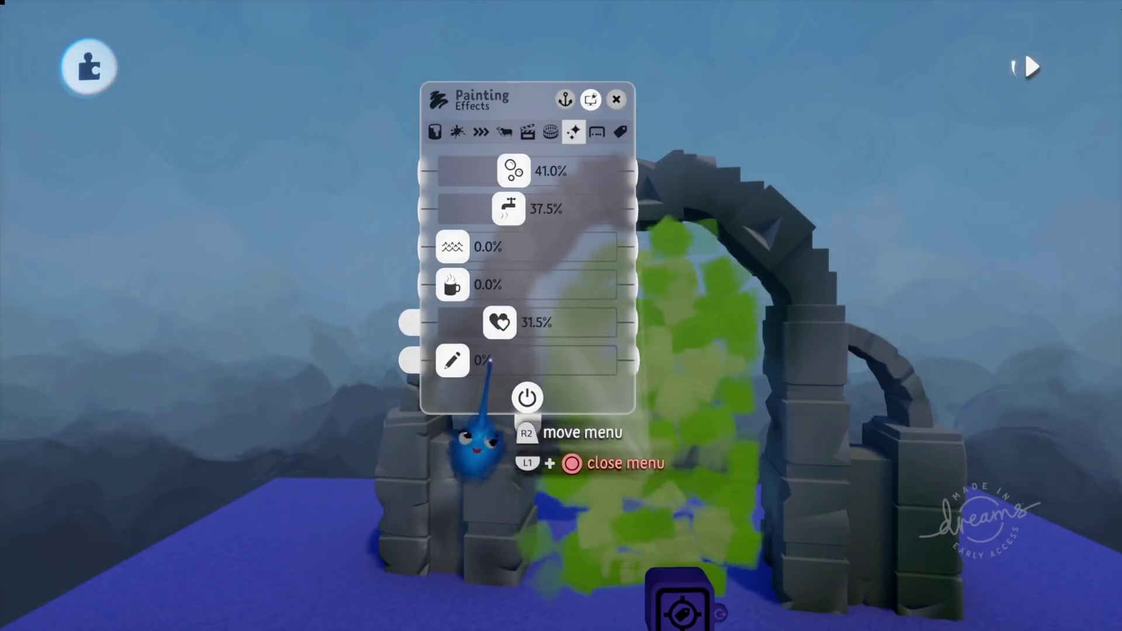
left_click(435, 132)
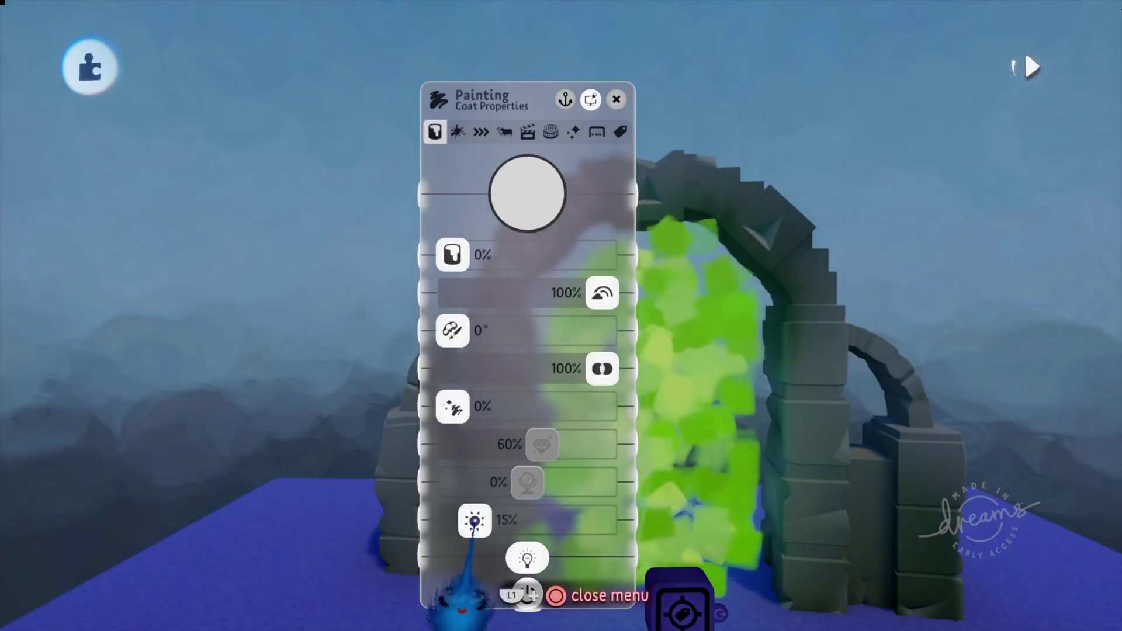
left_click(616, 100)
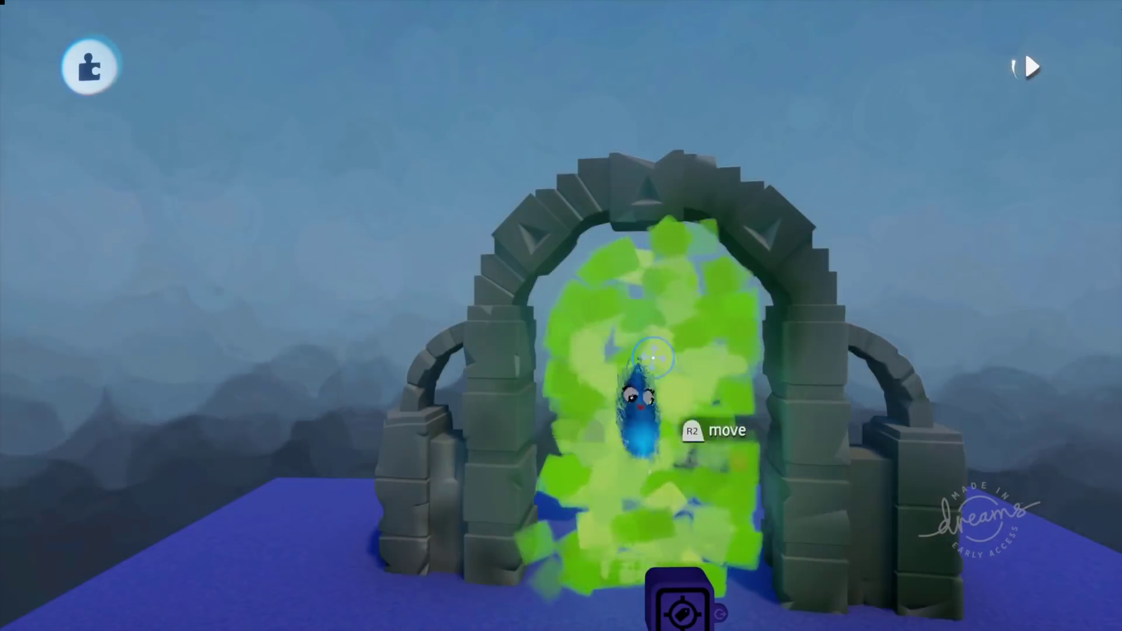
- Examine the animated green painting in the archway's opening from the side and from the front
left_click_drag(704, 546, 749, 574)
mouse_move(750, 575)
middle_mouse_down()
mouse_move(704, 494)
mouse_move(719, 480)
mouse_move(727, 514)
middle_mouse_up()
mouse_move(728, 515)
left_mouse_down()
mouse_move(703, 498)
mouse_move(744, 492)
mouse_move(726, 518)
left_mouse_up()
key("Up")
key("Up")
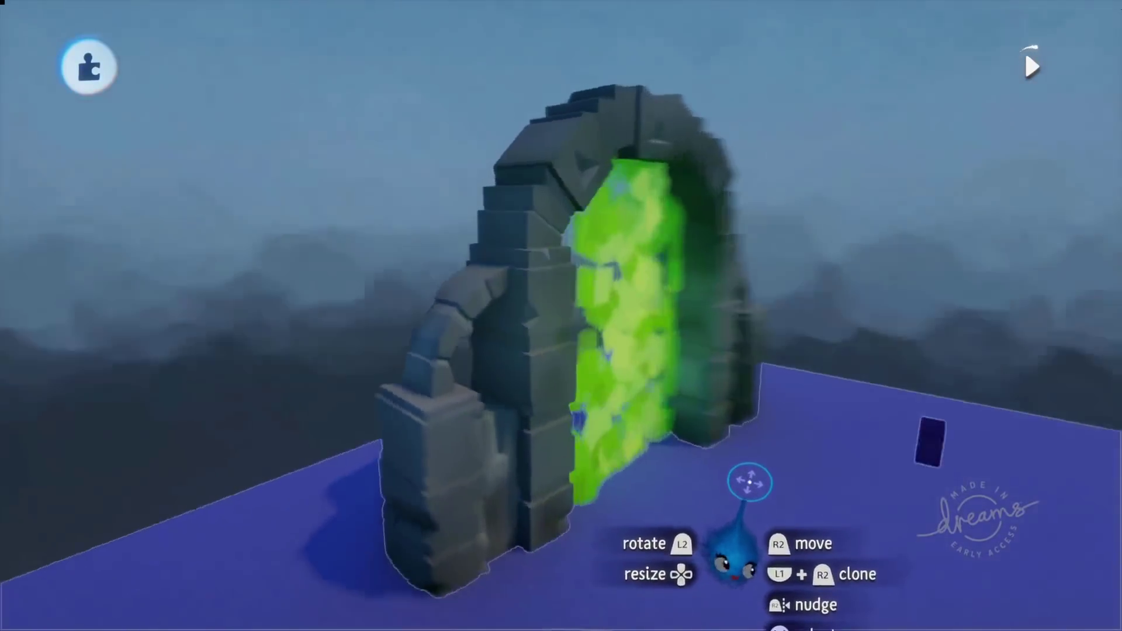
middle_click_drag(750, 482, 763, 555)
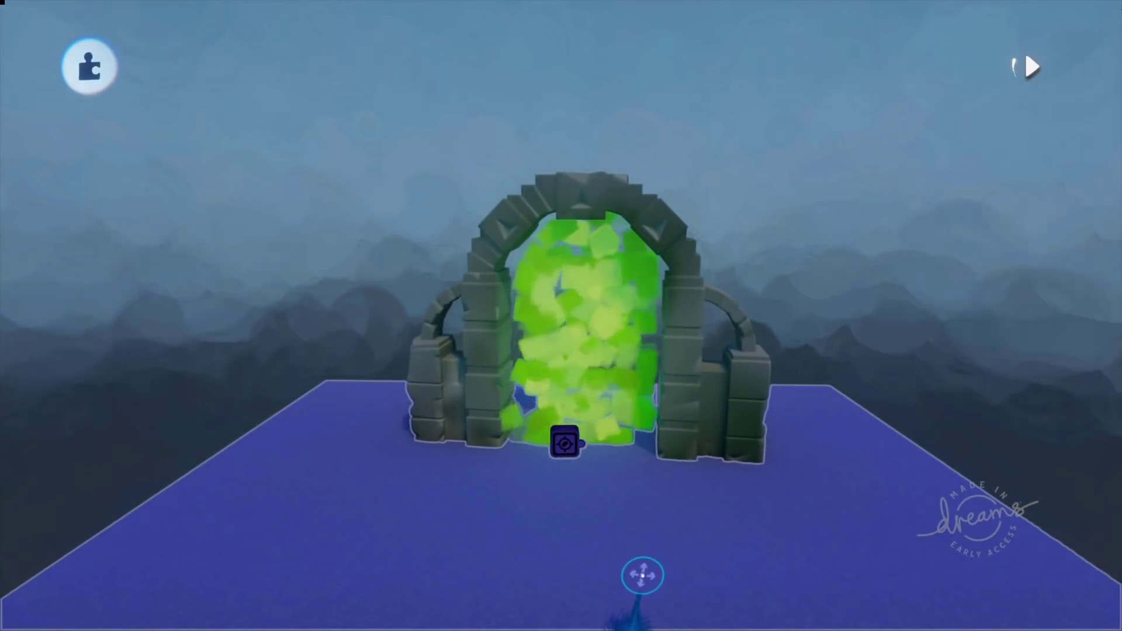
middle_click_drag(799, 514, 694, 471)
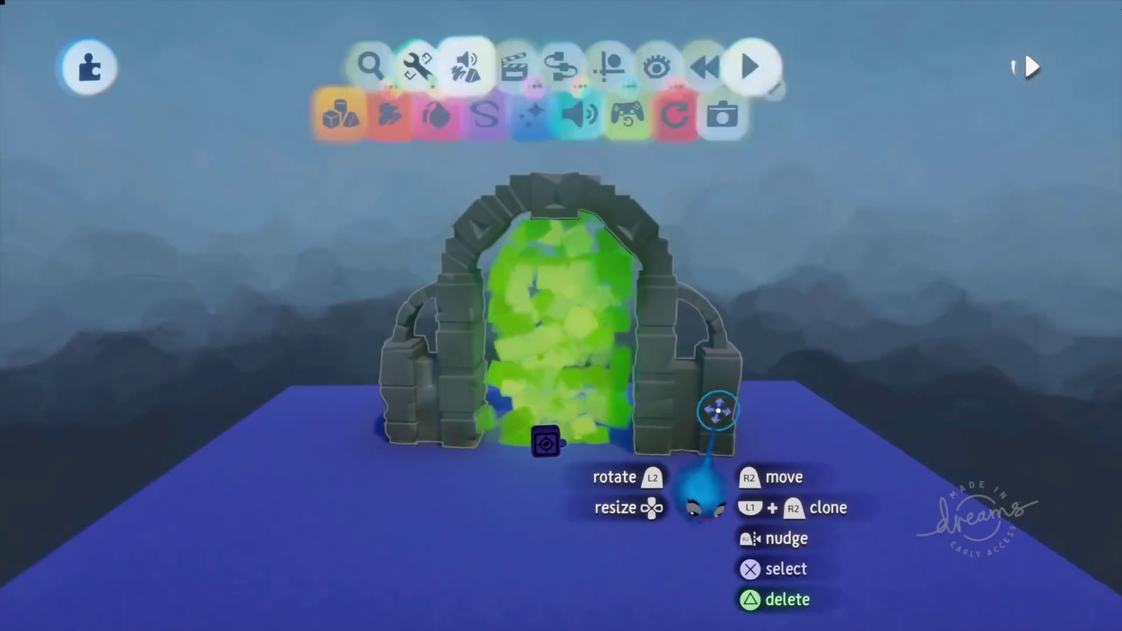
middle_click_drag(737, 391, 665, 351)
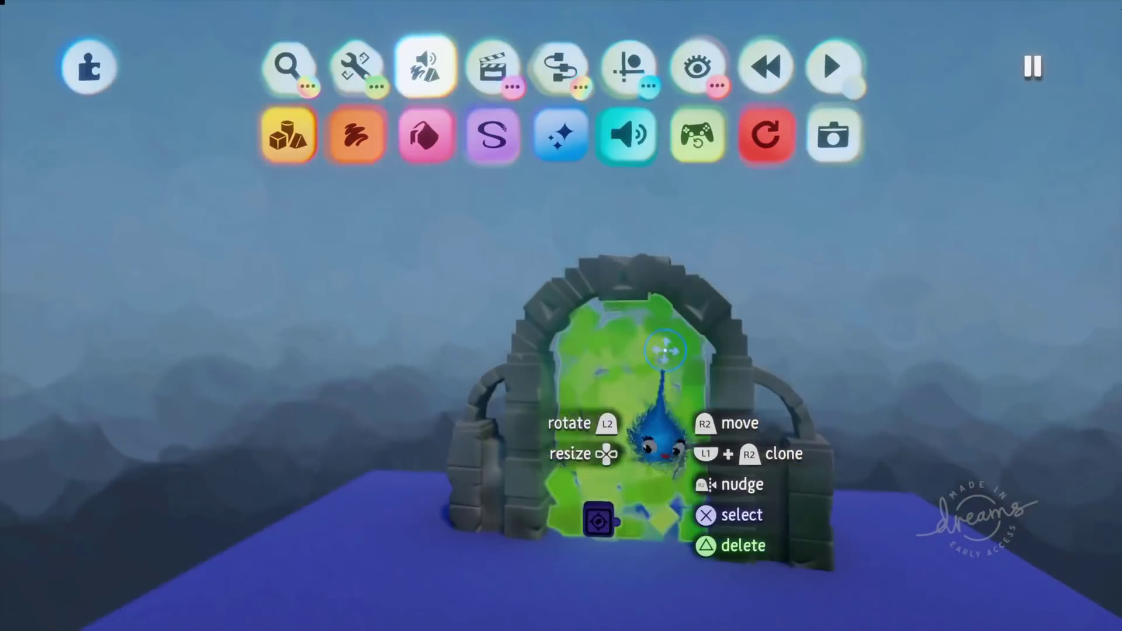
- Place a Microchip on the Stone Archway, on the pillar beside the green painting
left_click(556, 63)
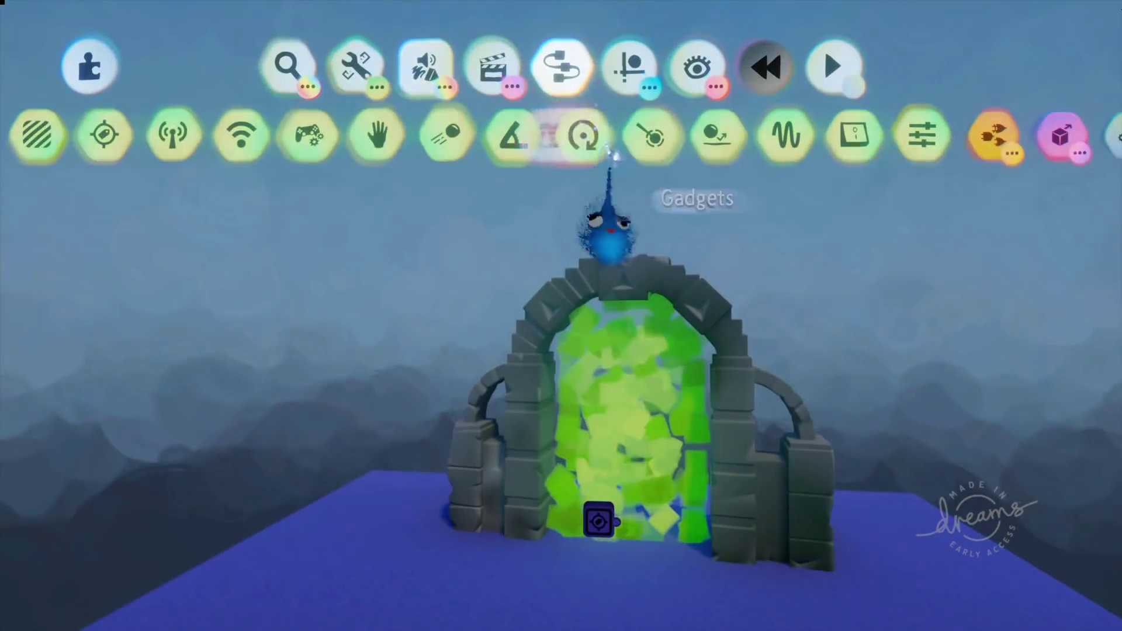
left_click(980, 126)
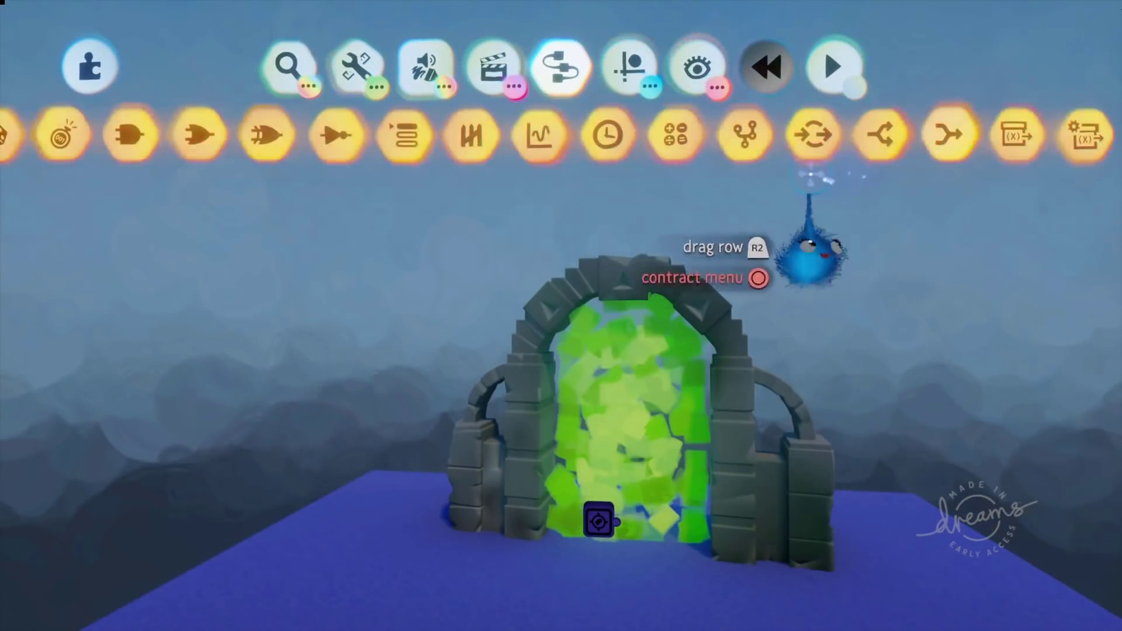
left_click(742, 134)
left_click(730, 450)
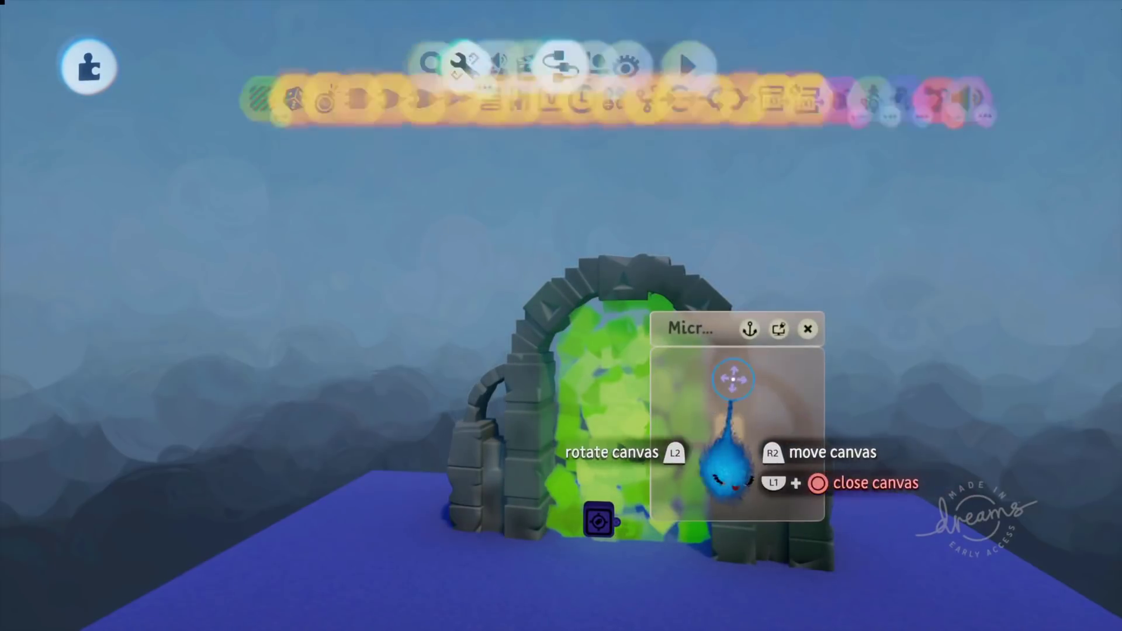
- Add a Trigger Zone to the archway's microchip and change its zone shape to a cube
left_click_drag(535, 153, 929, 169)
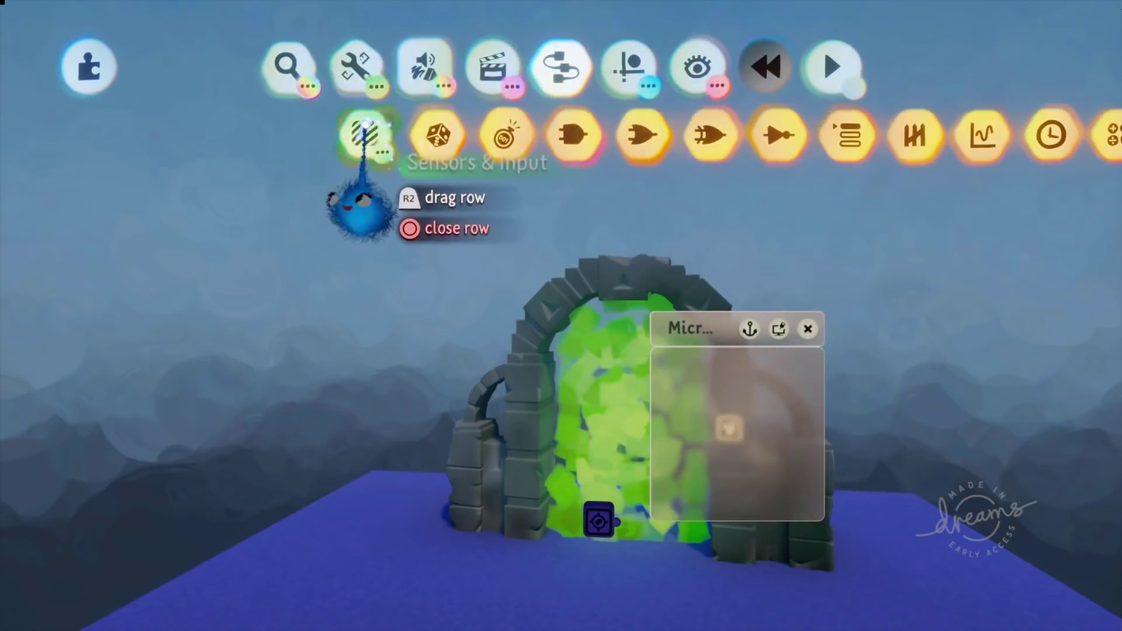
left_click(364, 138)
left_click(35, 130)
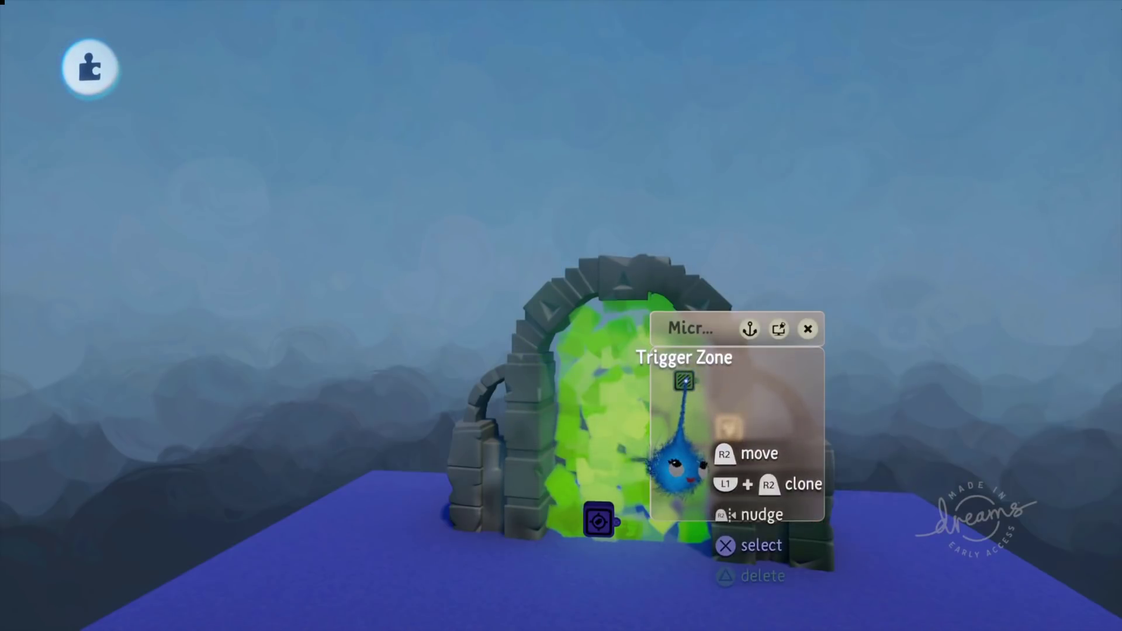
left_click(678, 467)
left_click(526, 74)
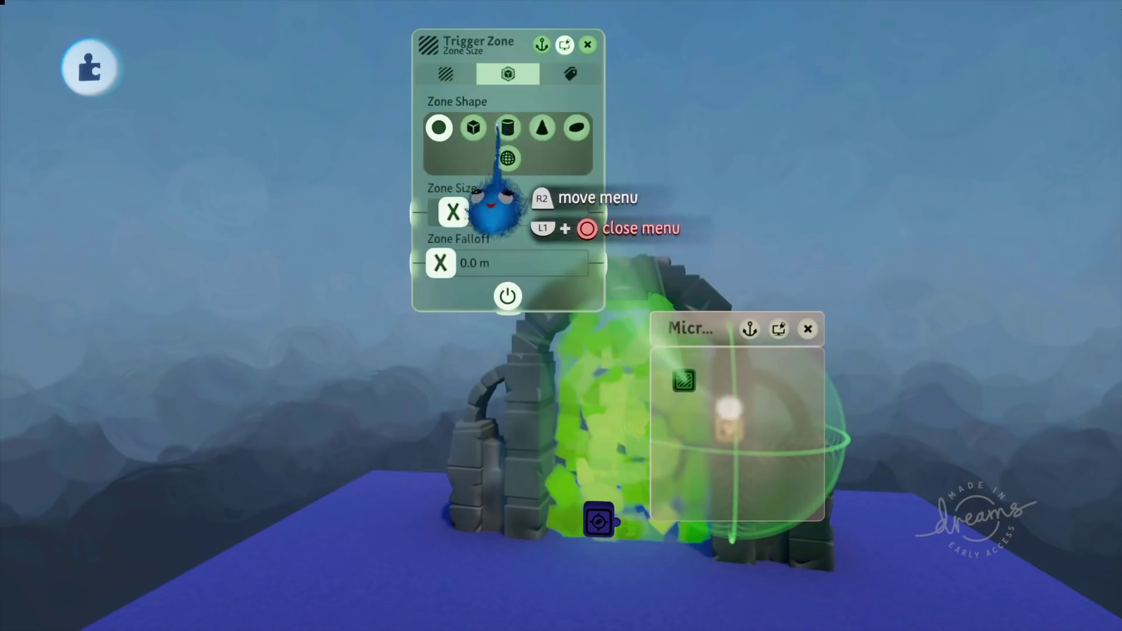
left_click(473, 128)
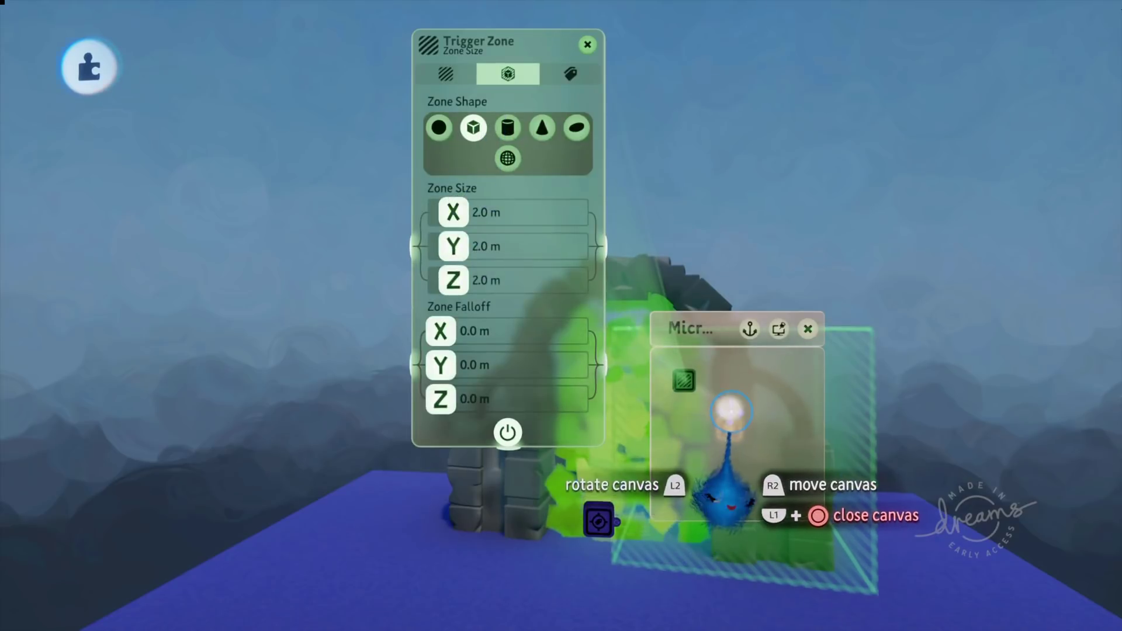
- Move the trigger zone toward the archway's opening and set its Z size to 0.6 m
middle_click_drag(731, 412, 702, 416)
left_click_drag(658, 416, 614, 466)
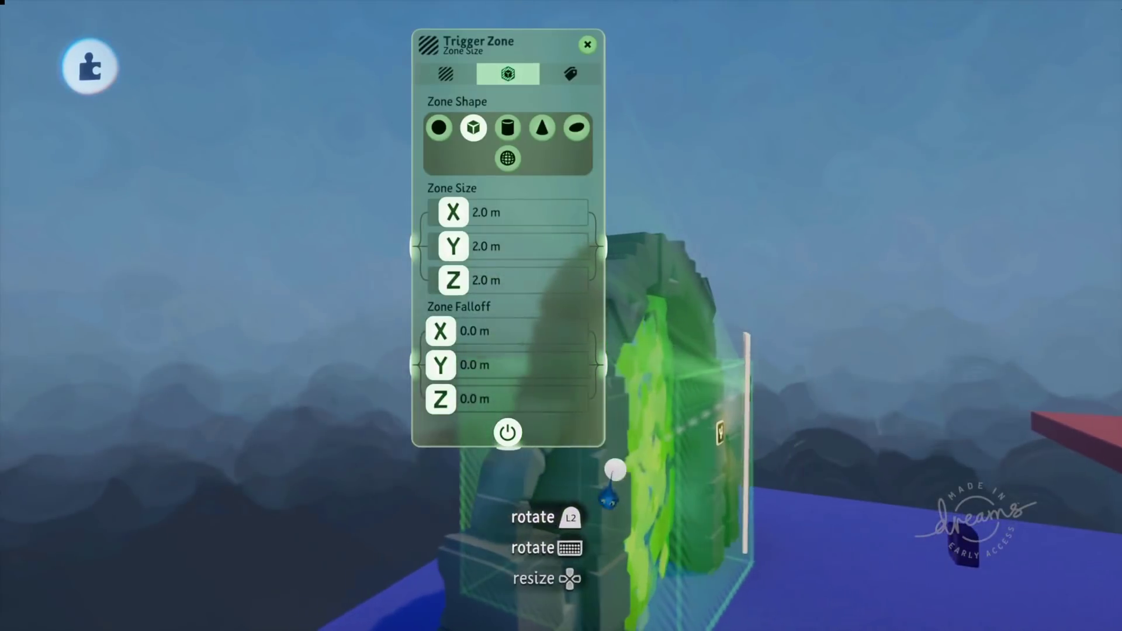
middle_click_drag(632, 531, 668, 533)
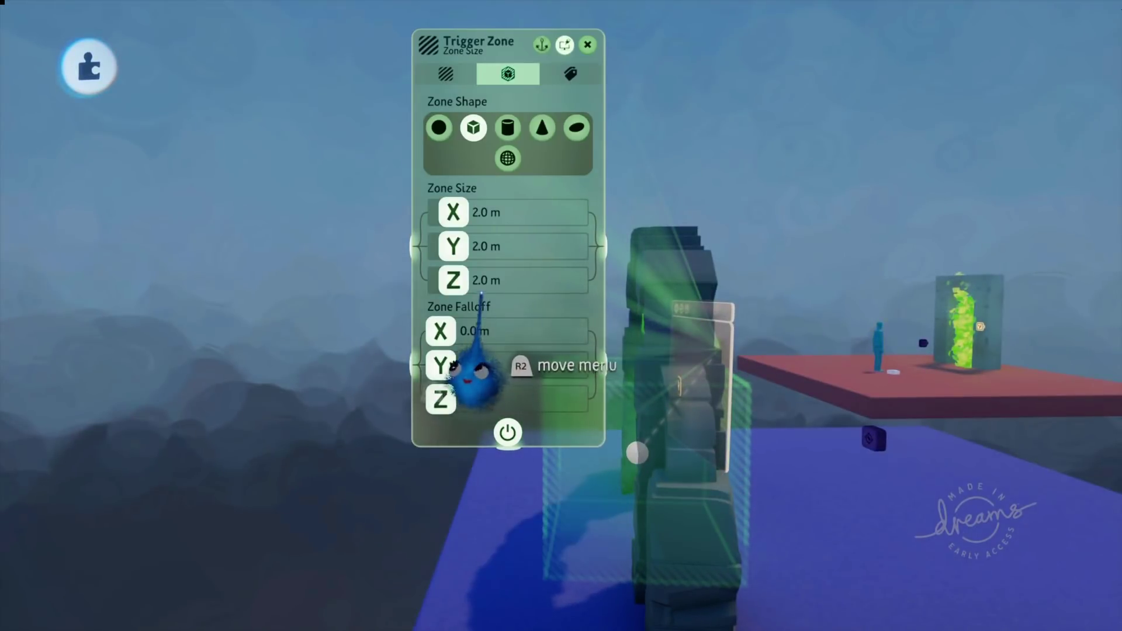
middle_click_drag(684, 458, 614, 482)
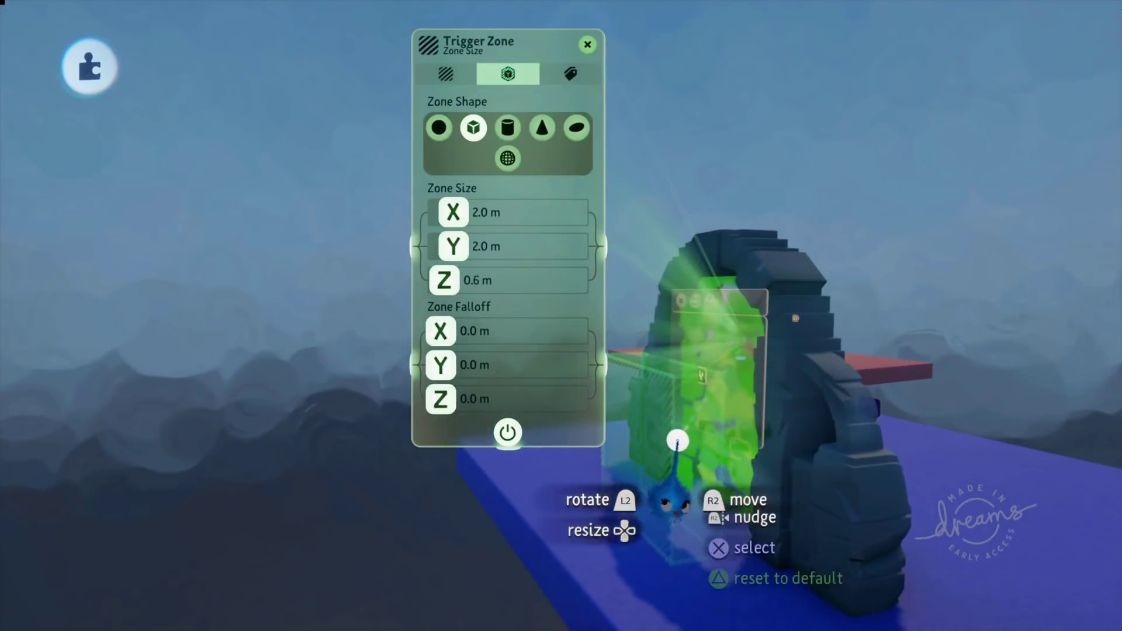
- Align the trigger zone with the green painting inside the archway and close the zone's settings
middle_click_drag(645, 444, 719, 471)
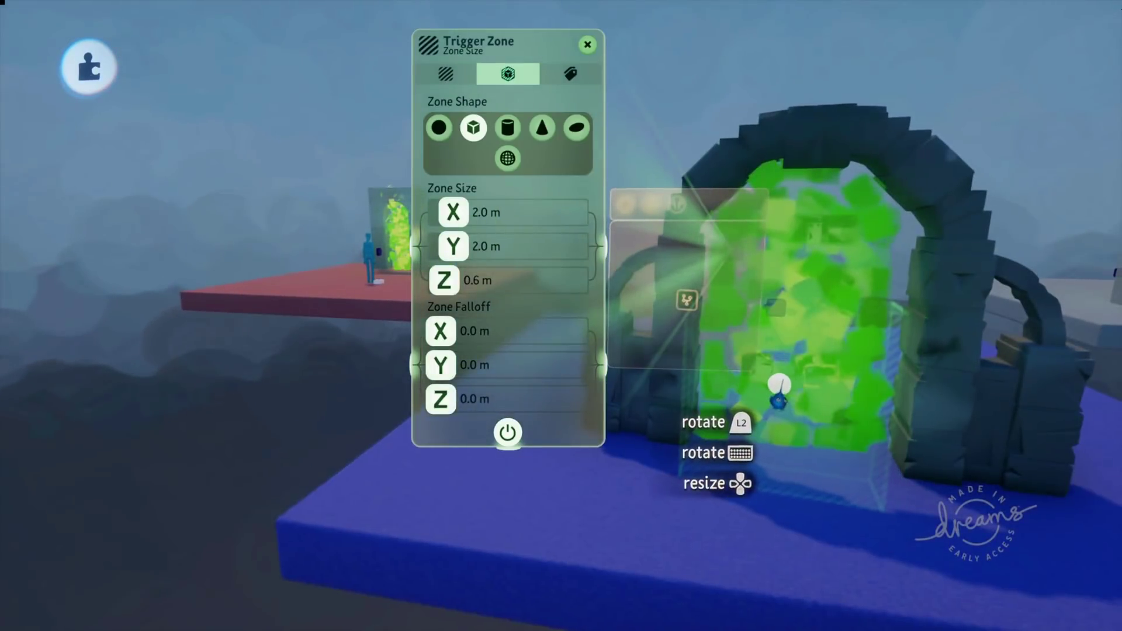
middle_click_drag(718, 384, 779, 437)
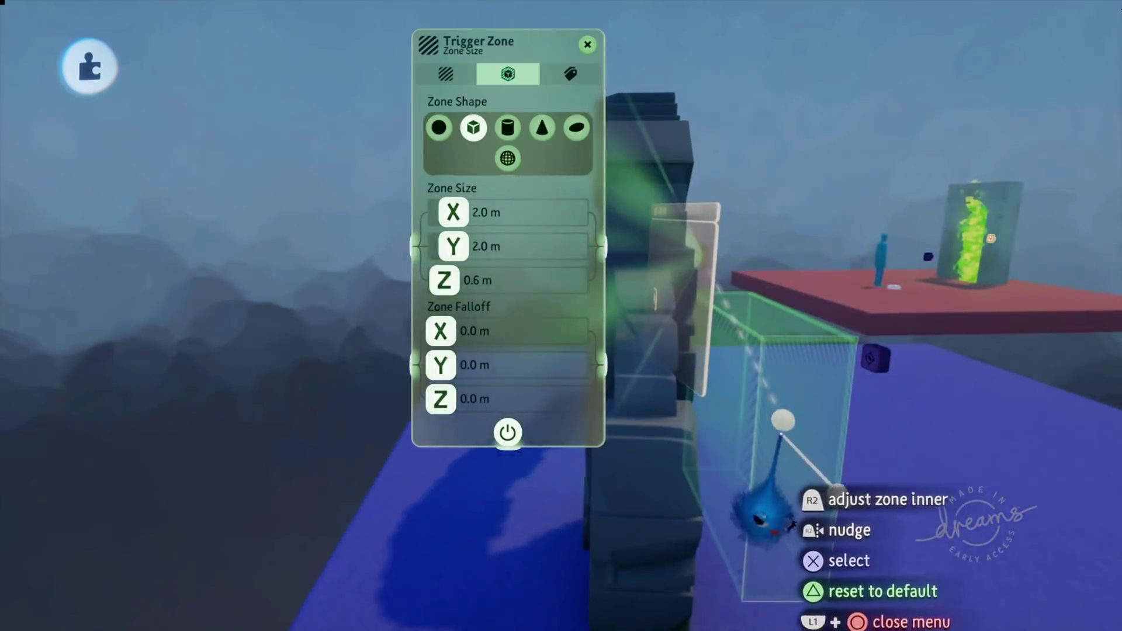
middle_click_drag(667, 411, 724, 444)
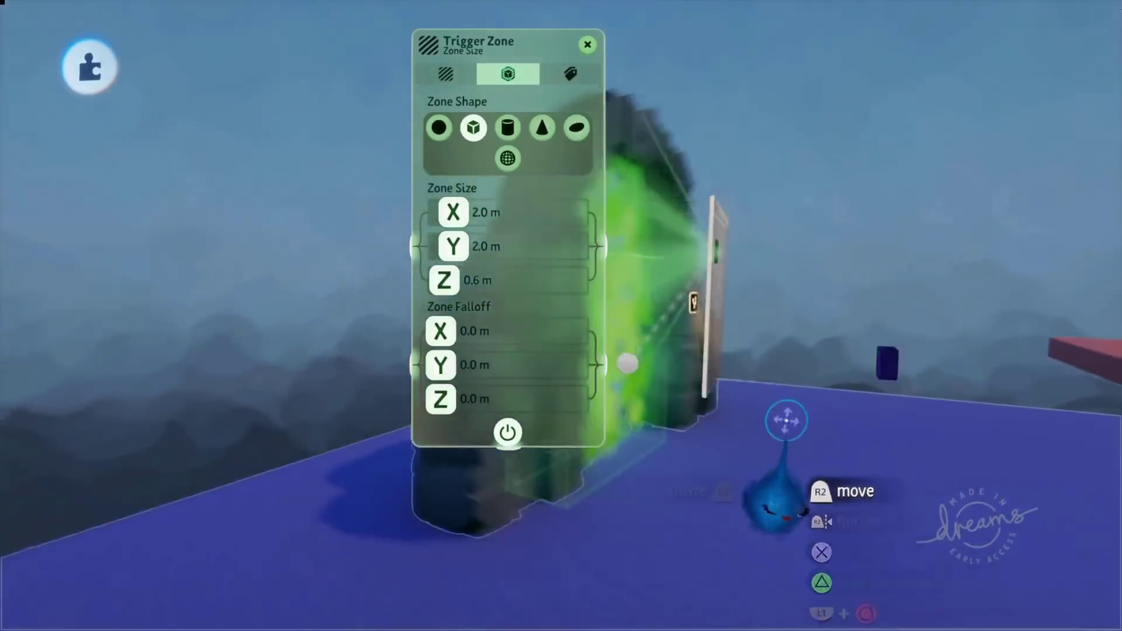
left_click(587, 45)
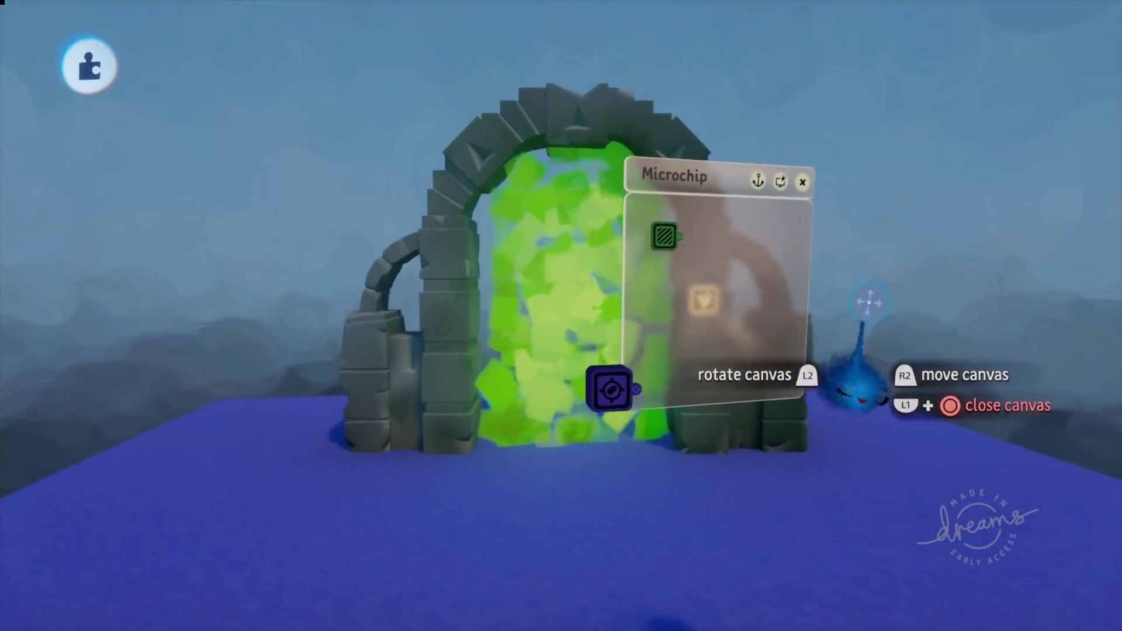
- Place a Teleporter beside the archway's microchip with Portal1 as its target tag, and close its settings
key("Tab")
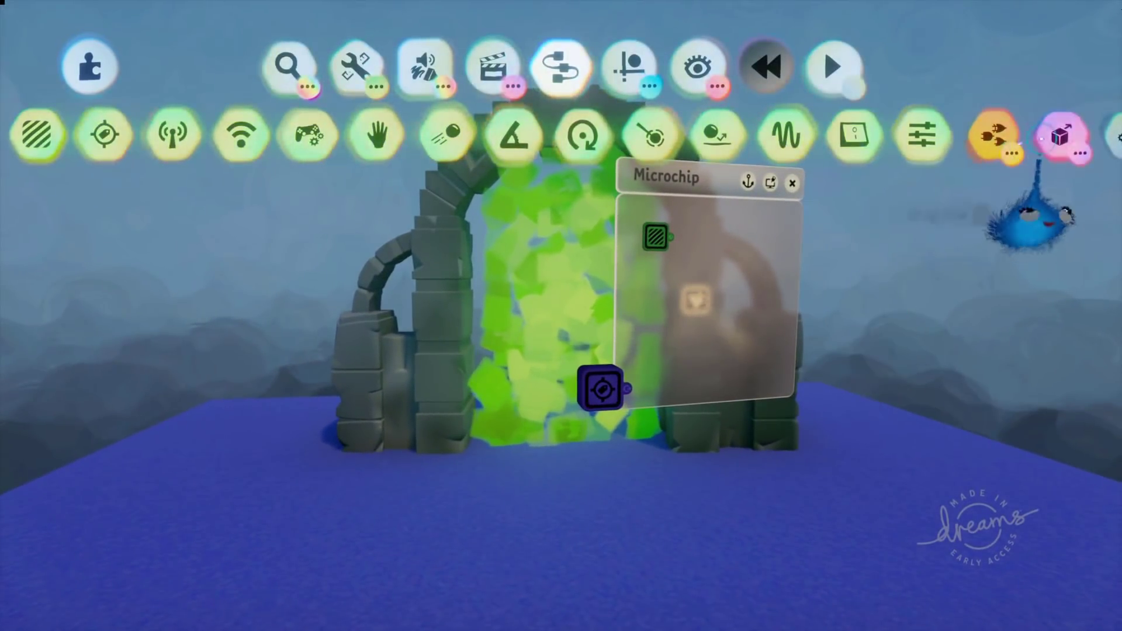
left_click(1059, 136)
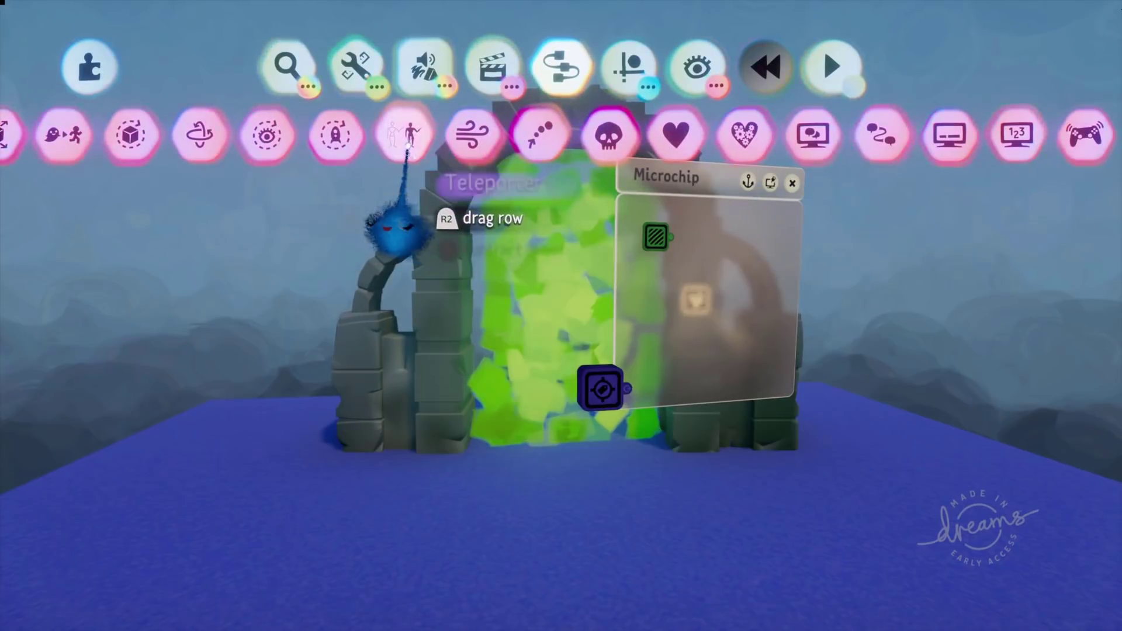
left_click(404, 134)
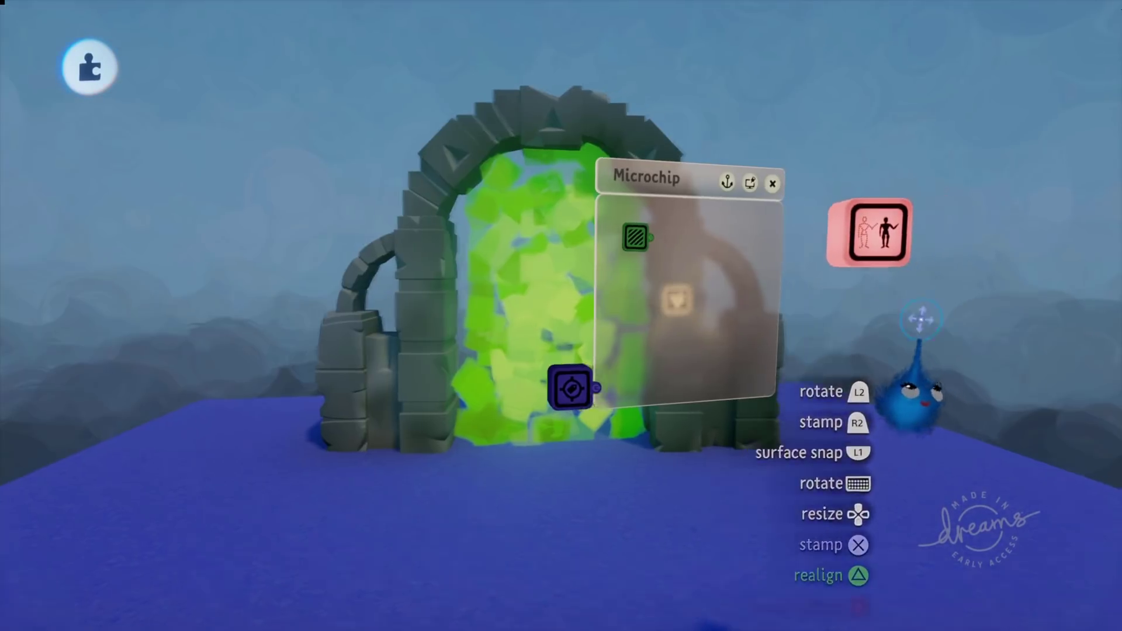
left_click(925, 313)
left_click(733, 248)
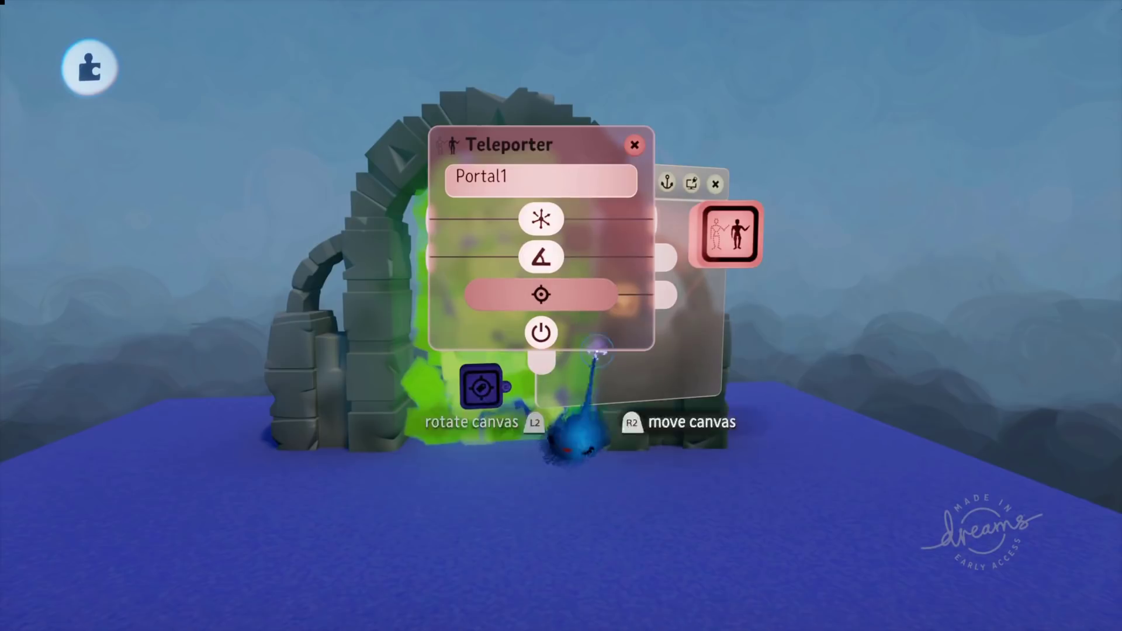
left_click(634, 145)
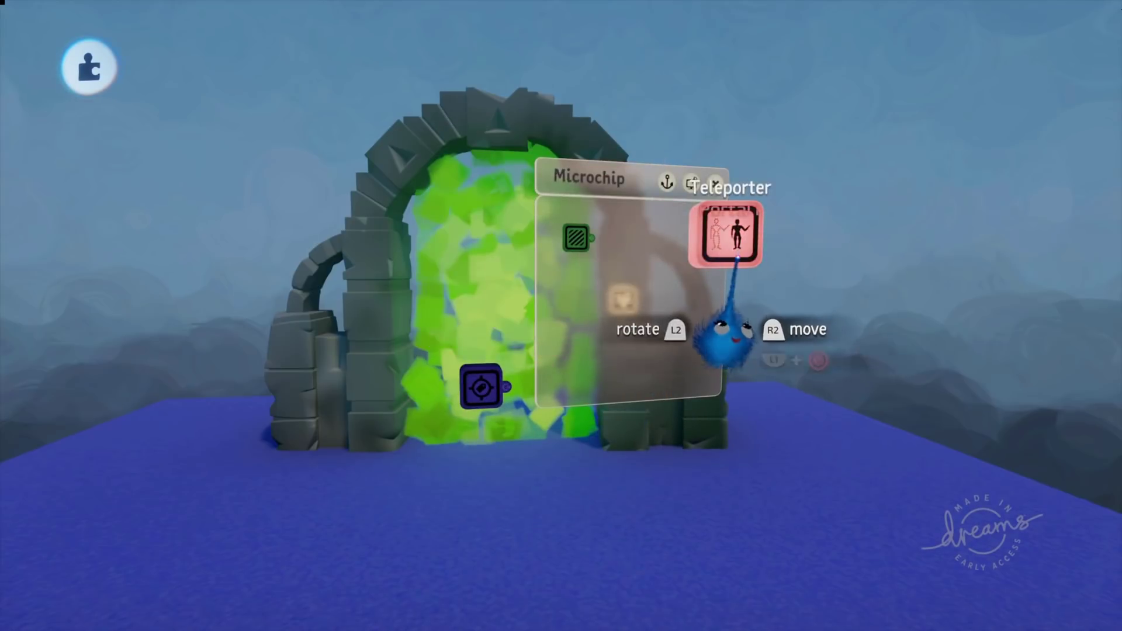
- Wire the Teleporter's Affected Object(s) output to the blue puppet on the red platform and close the Teleporter's settings
left_click(737, 251)
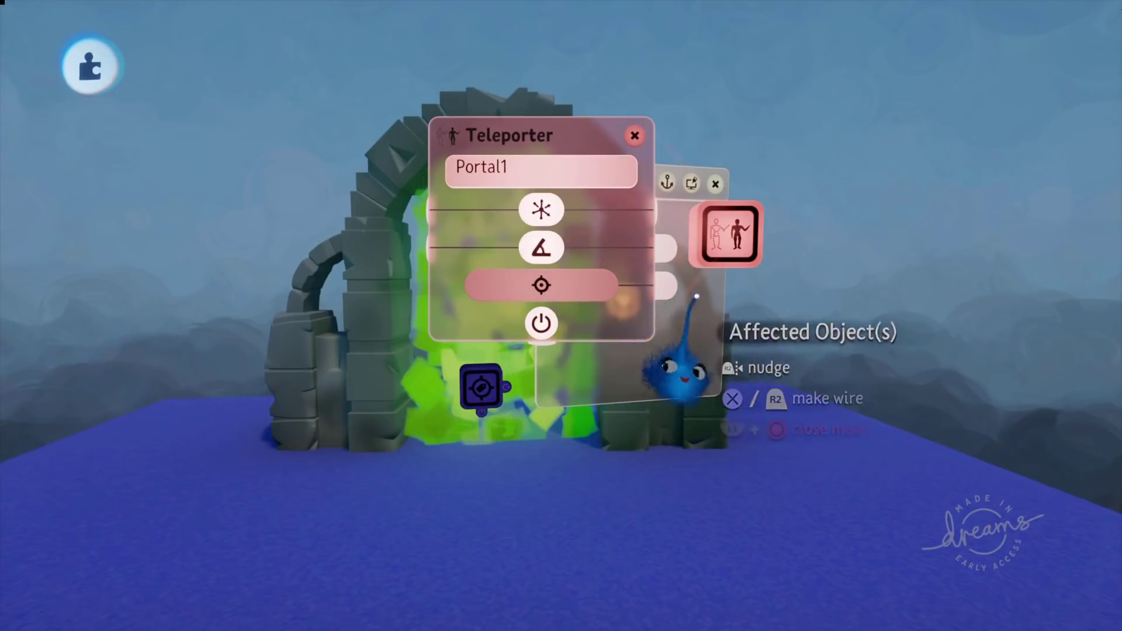
scroll(928, 359, "up", 10)
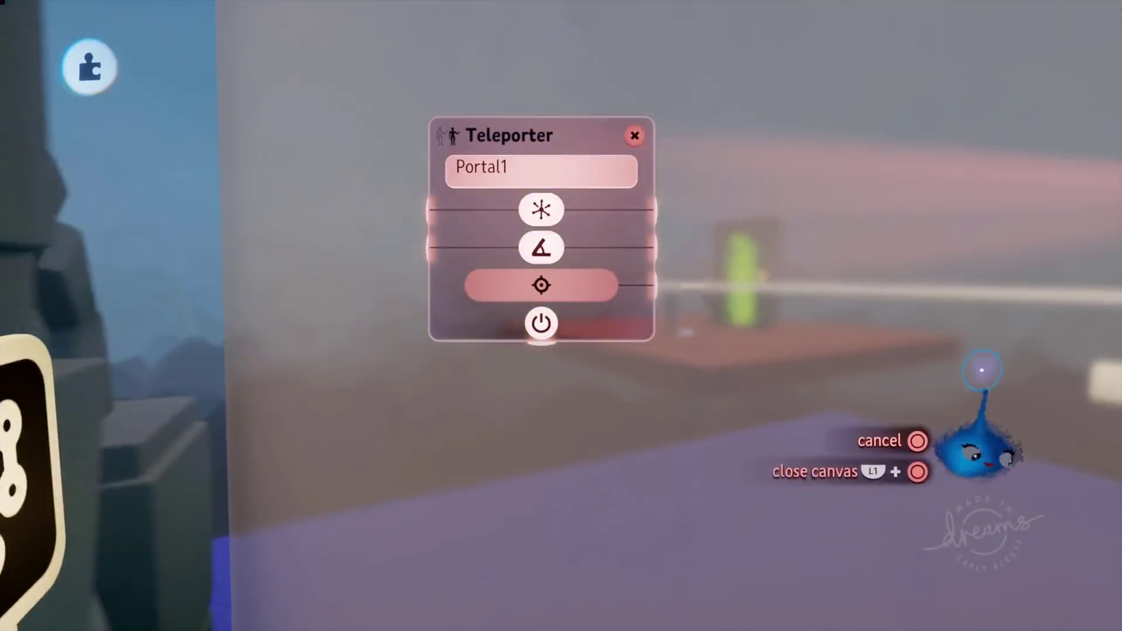
left_click_drag(982, 370, 768, 348)
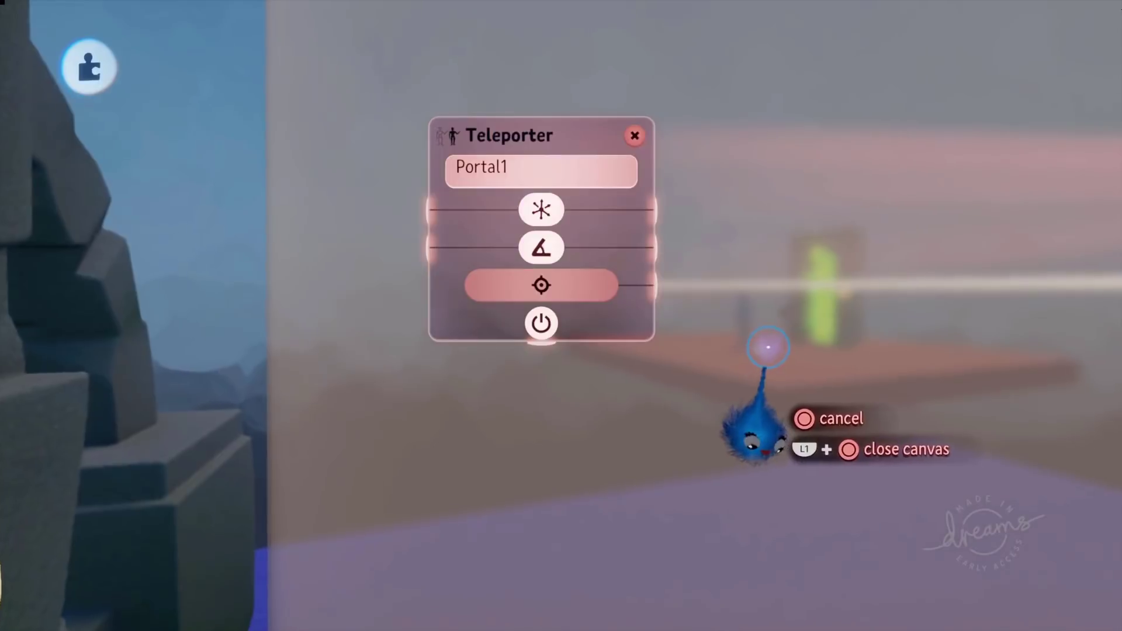
scroll(757, 322, "down", 5)
middle_click_drag(757, 322, 825, 507)
key("Escape")
scroll(824, 507, "up", 5)
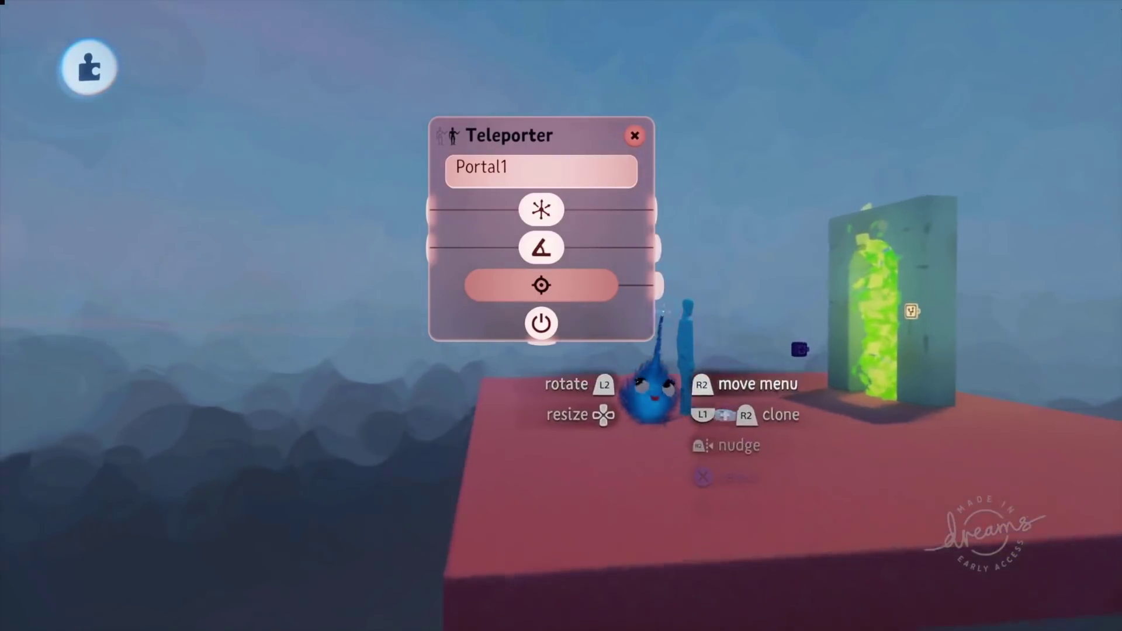
scroll(673, 308, "up", 3)
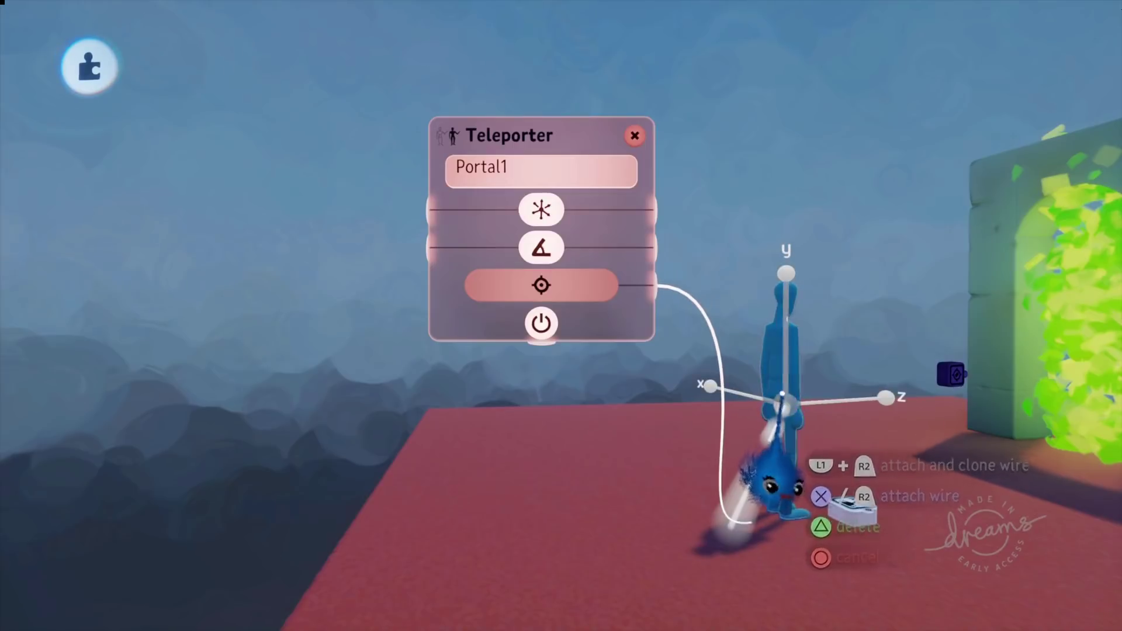
middle_click_drag(748, 514, 848, 454)
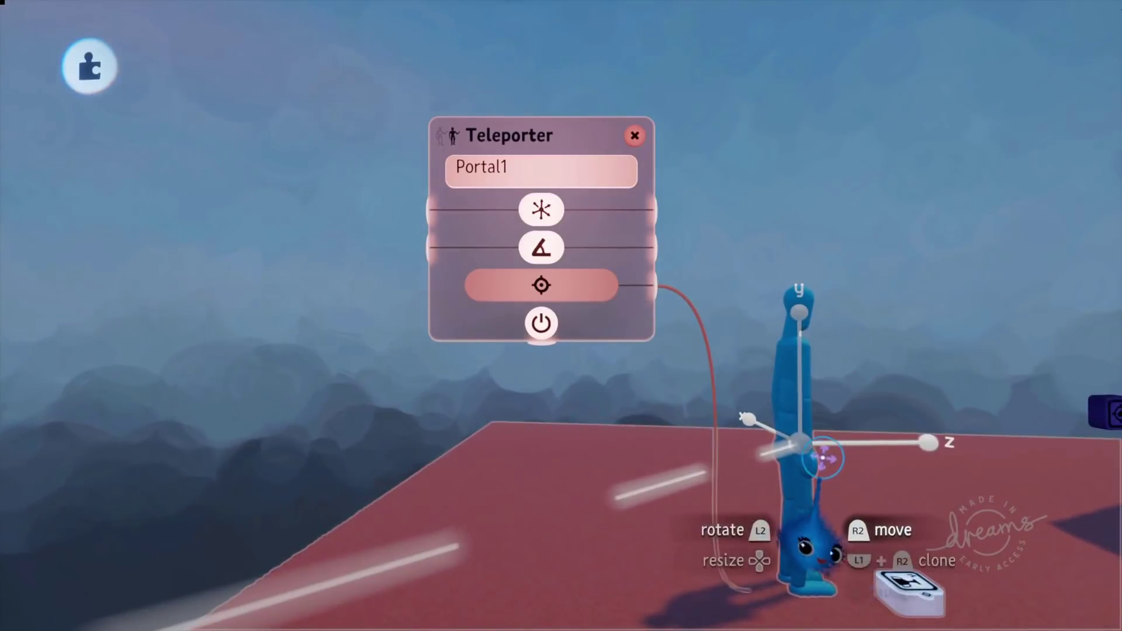
left_click(634, 135)
- Move the Teleporter onto the archway's microchip and wire the trigger zone's Detected output to the Teleporter's power input
middle_click_drag(689, 238, 741, 479)
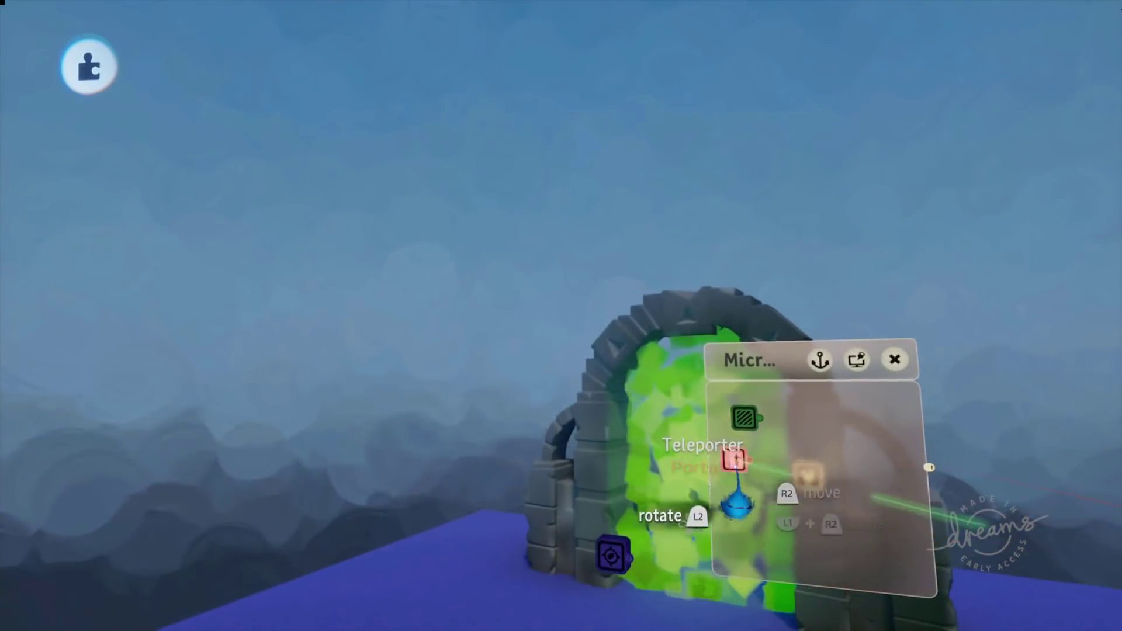
left_click_drag(736, 467, 783, 440)
left_click_drag(783, 491, 781, 543)
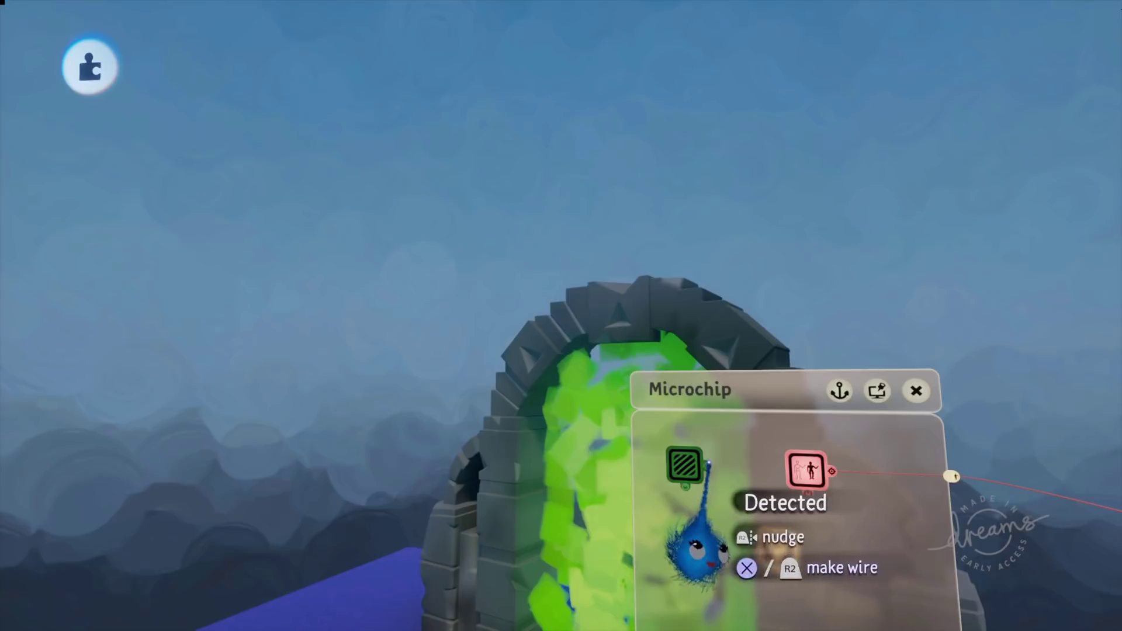
left_click(808, 497)
scroll(818, 546, "down", 3)
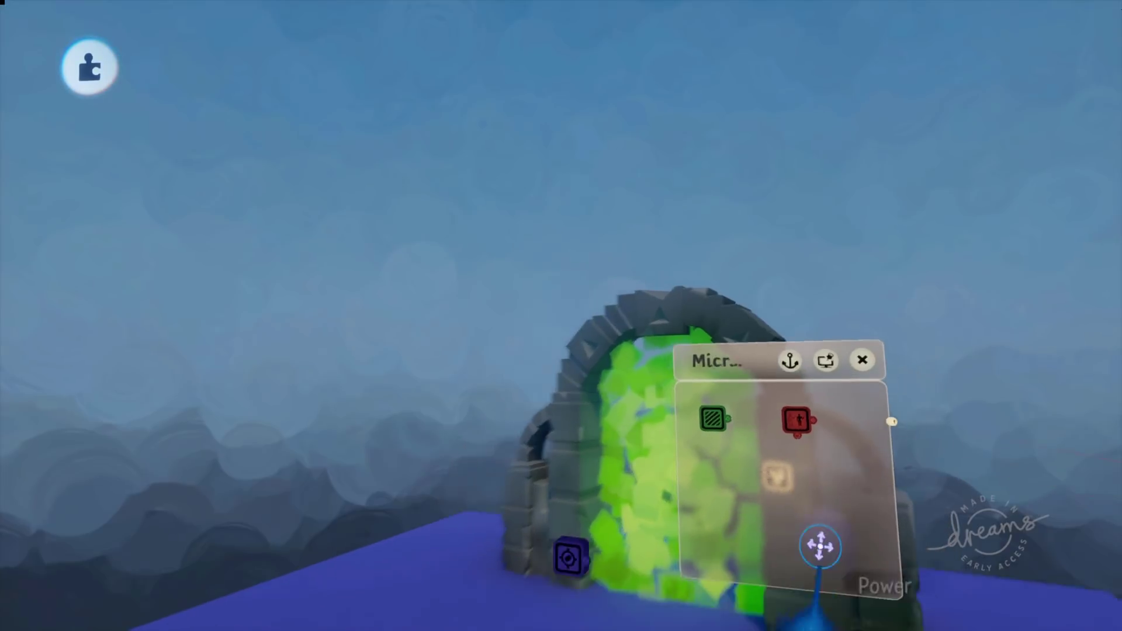
- Play the scene, possess the puppet and walk it toward the green portal on the red platform to test teleporting
key("Escape")
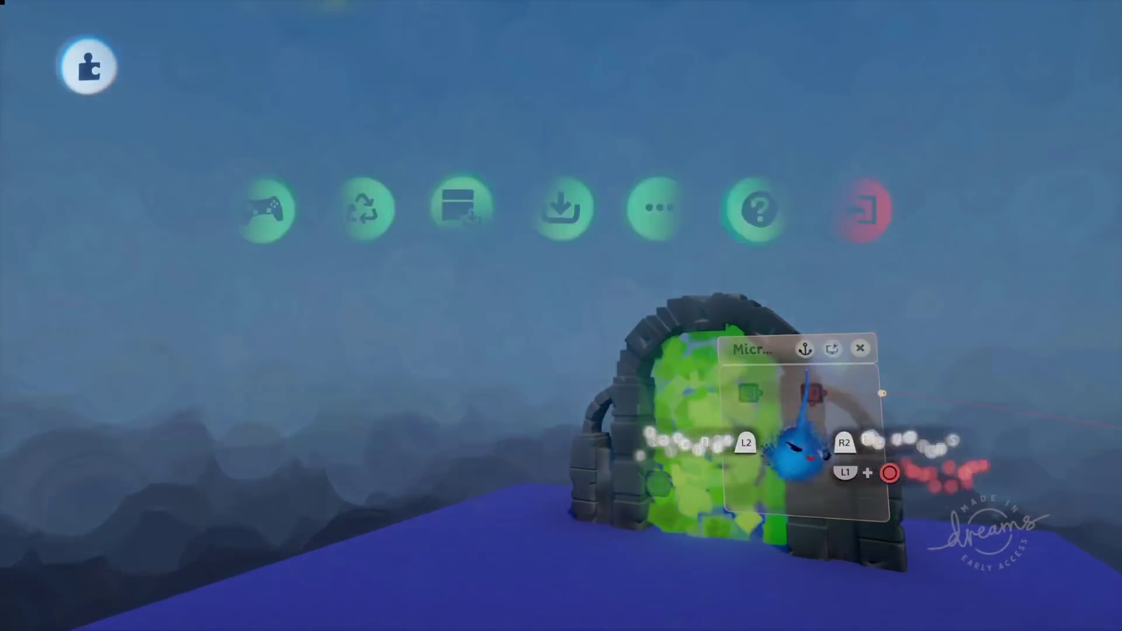
left_click(258, 435)
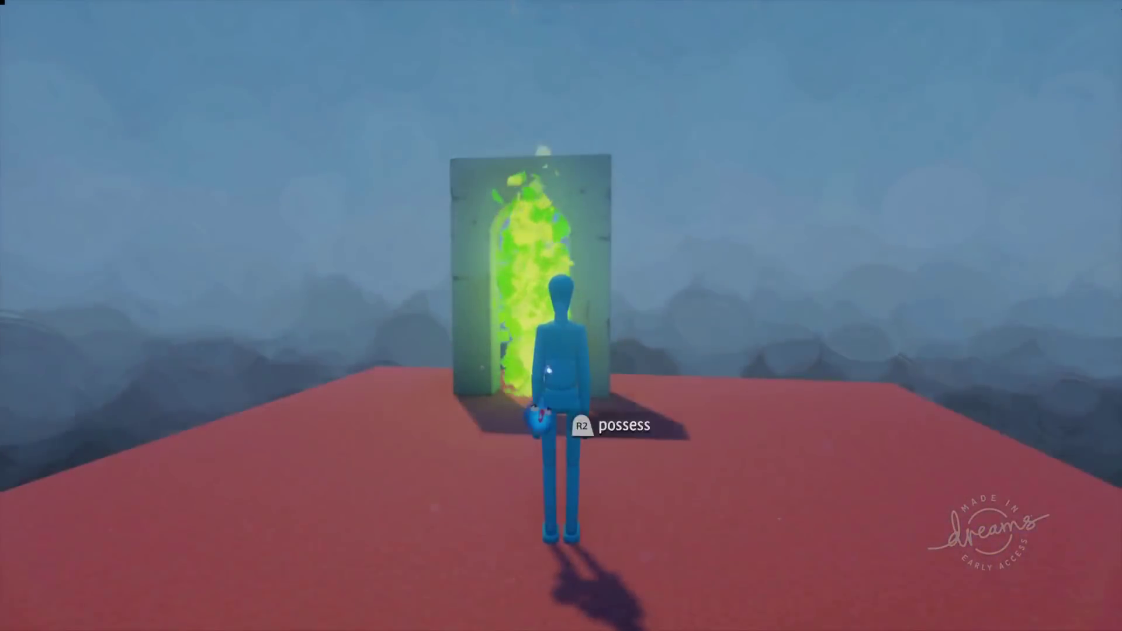
left_click(704, 117)
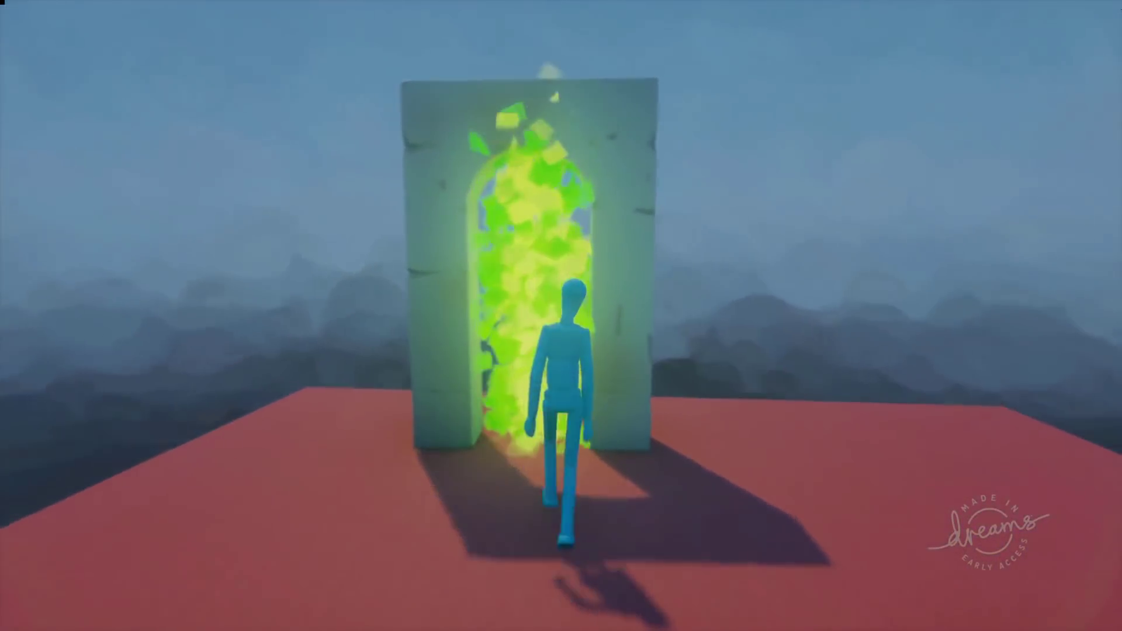